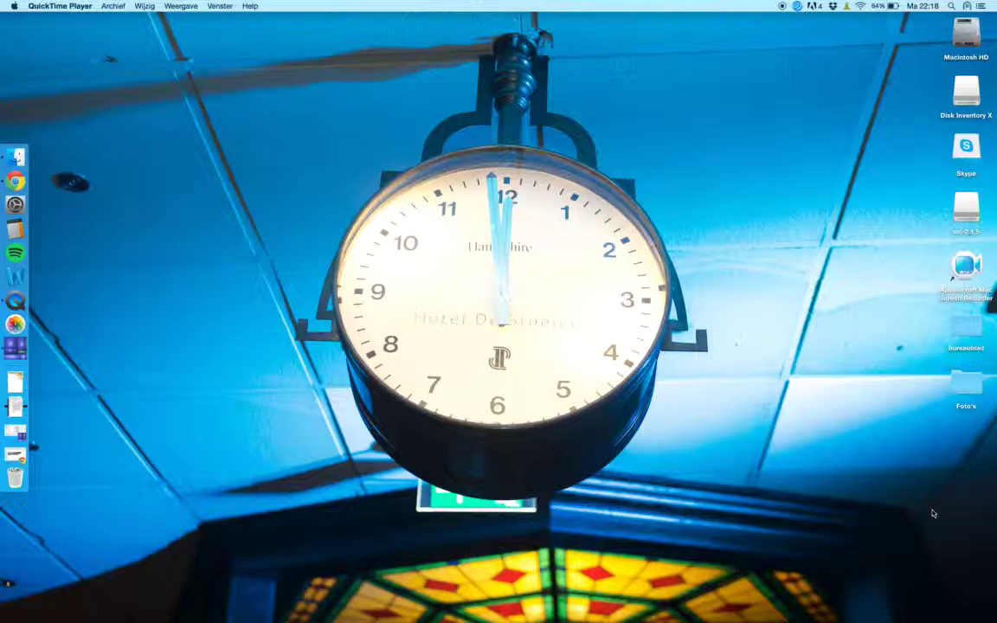
# Open _MG_0039.CR2 from the desktop's Foto's folder with Adobe Bridge CC, picked from the installed applications
pyautogui.click(963, 380)
pyautogui.doubleClick(963, 380)
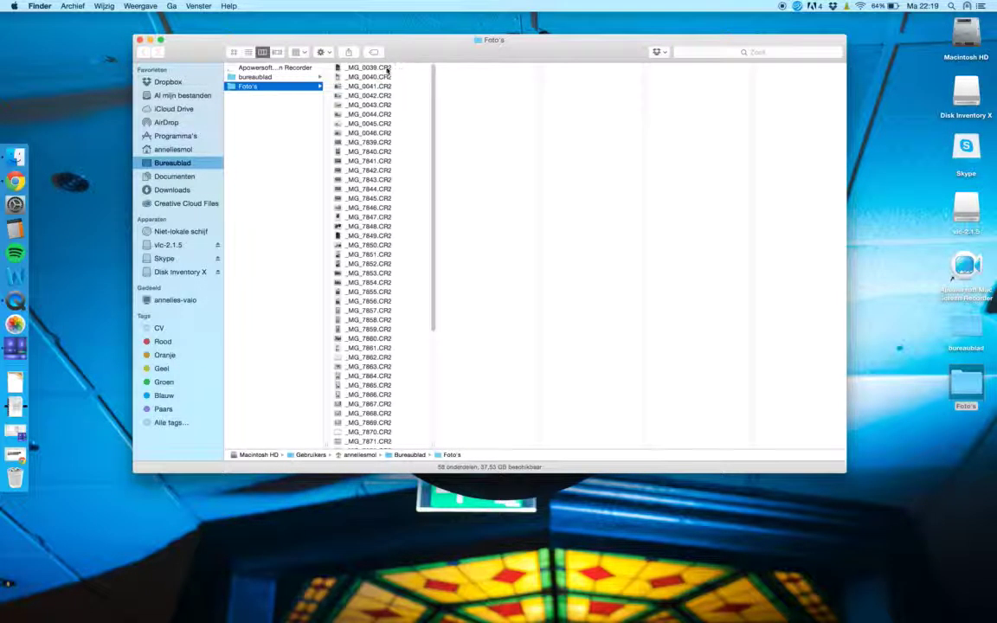
pyautogui.click(368, 67)
pyautogui.rightClick(385, 68)
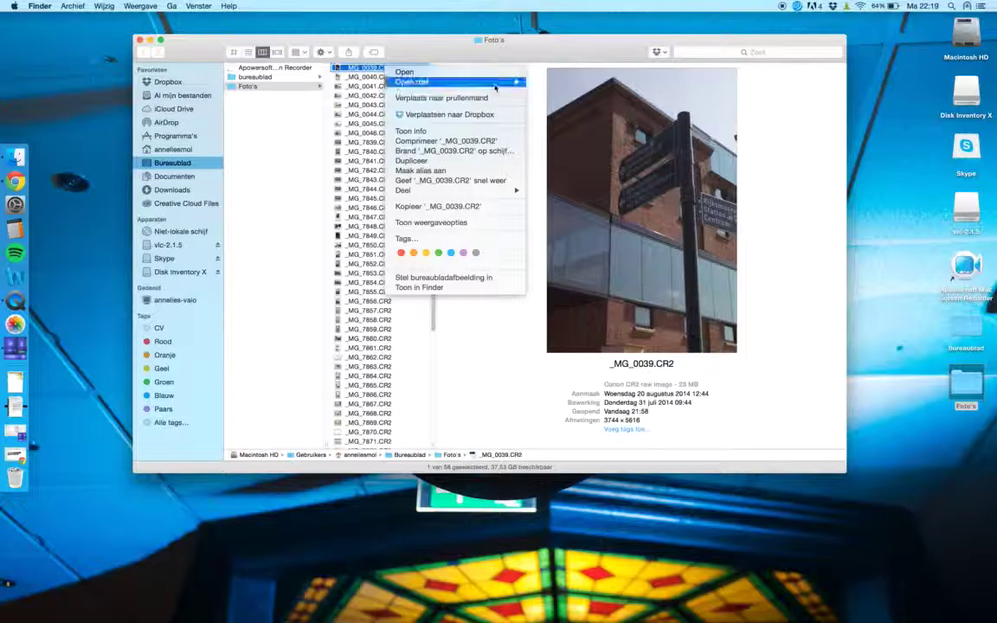
pyautogui.moveTo(510, 81)
pyautogui.click(550, 127)
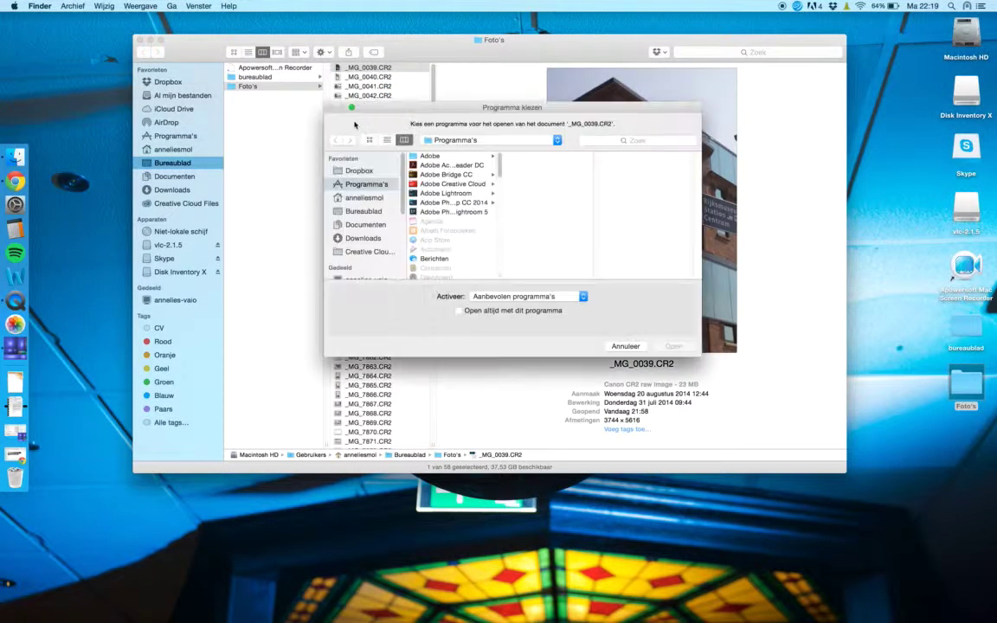
pyautogui.click(446, 174)
pyautogui.click(537, 156)
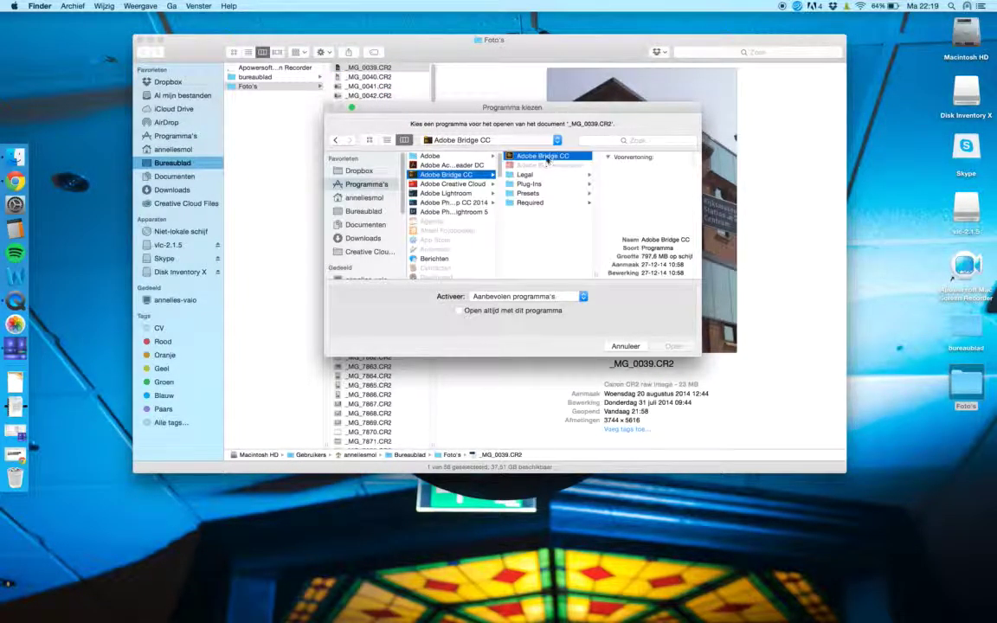
pyautogui.click(677, 347)
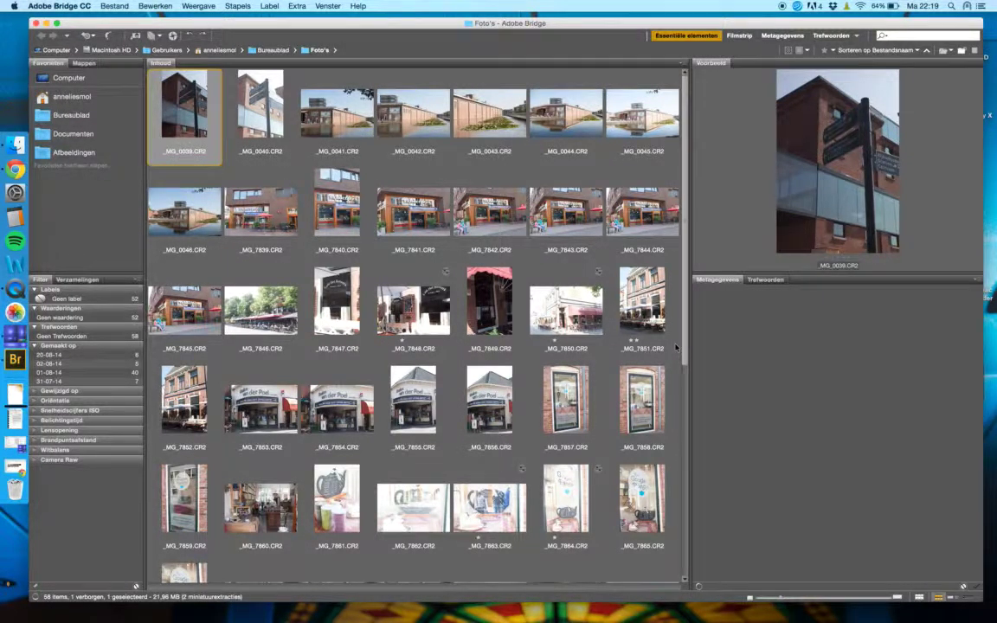
# Give the photos _MG_0039.CR2 and _MG_0041.CR2 a one-star rating
pyautogui.scroll(-2, 688, 364)
pyautogui.scroll(2, 688, 381)
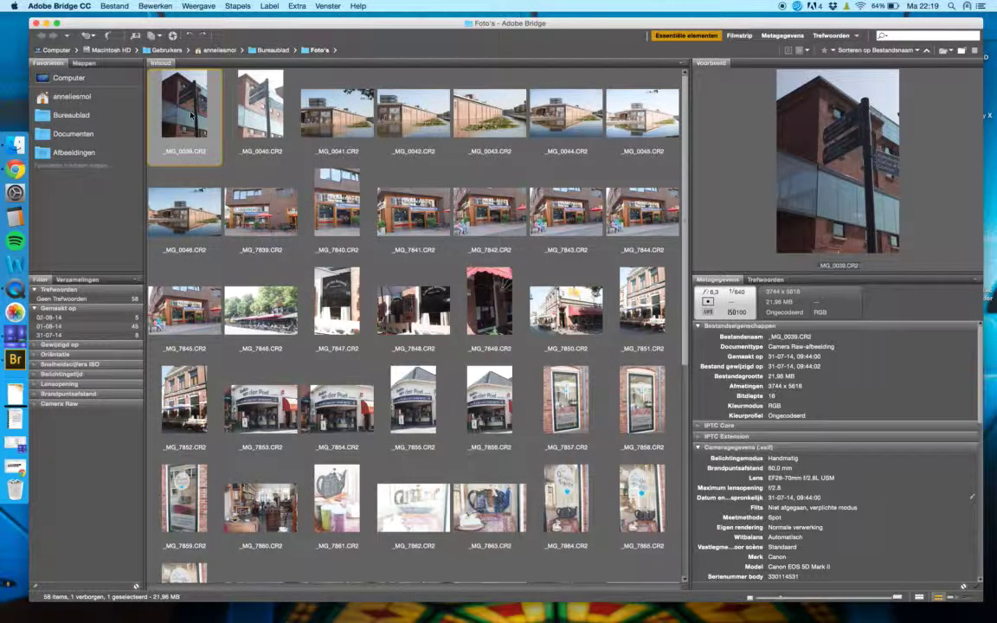
pyautogui.press('super+1')
pyautogui.press('Right')
pyautogui.press('Right')
pyautogui.press('super+1')
# Give the waterside building photos _MG_0044.CR2 and _MG_0046.CR2 a one-star rating
pyautogui.press('Right')
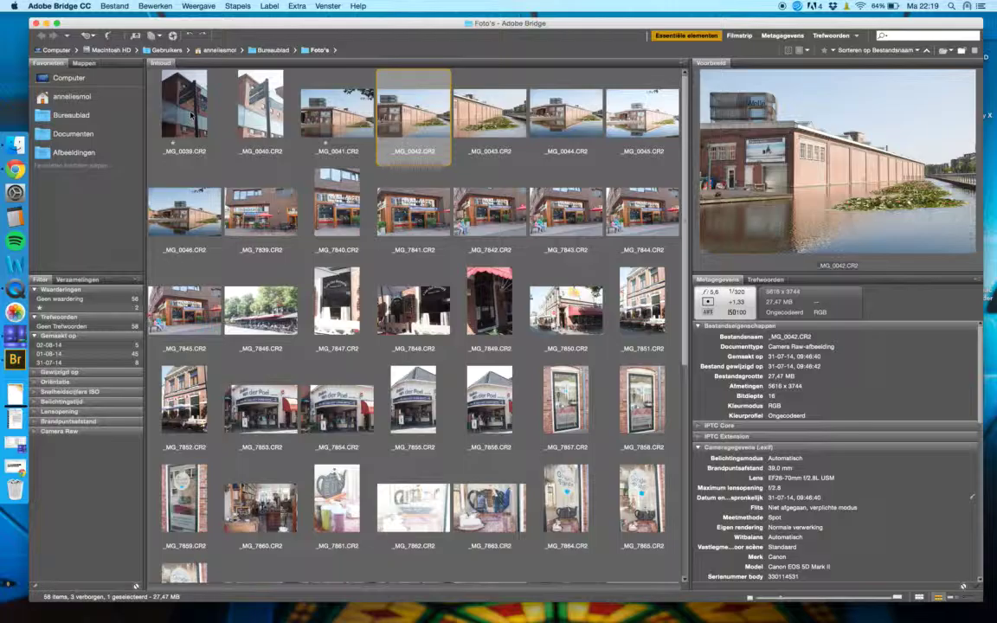
pyautogui.press('Right')
pyautogui.press('Right')
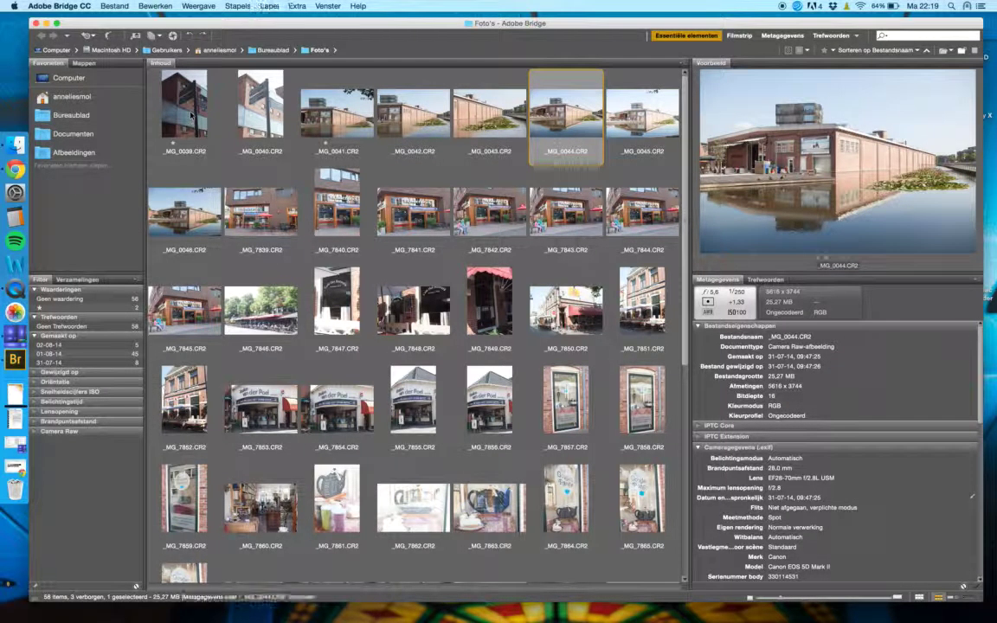
pyautogui.press('super+1')
pyautogui.press('Right')
pyautogui.press('Right')
pyautogui.press('super+1')
# Compare the similar shopfront shots and give _MG_7842.CR2 a one-star rating
pyautogui.press('Right')
pyautogui.press('Right')
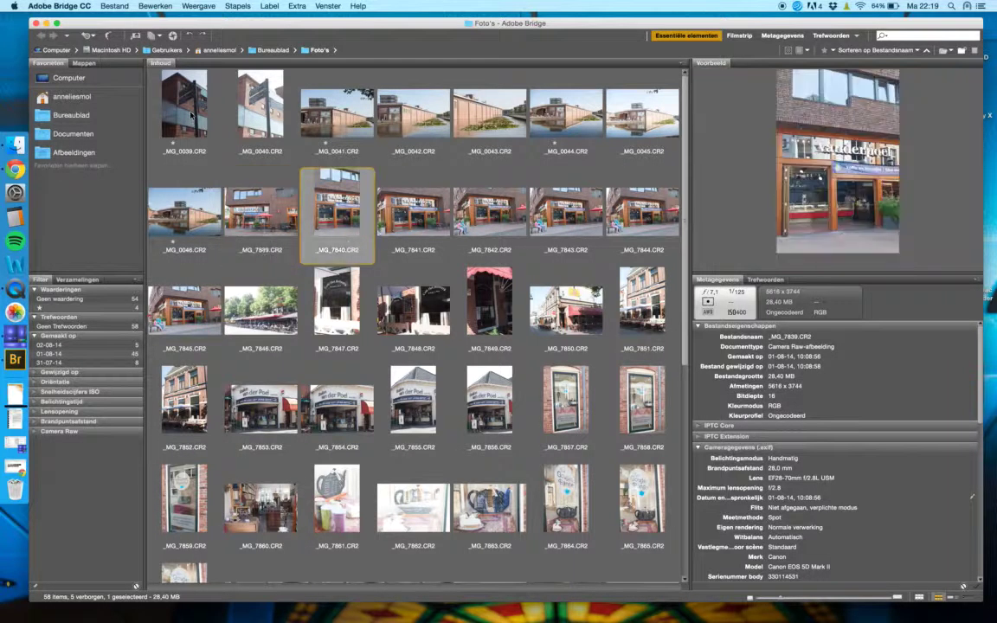
pyautogui.press('Right')
pyautogui.press('Right')
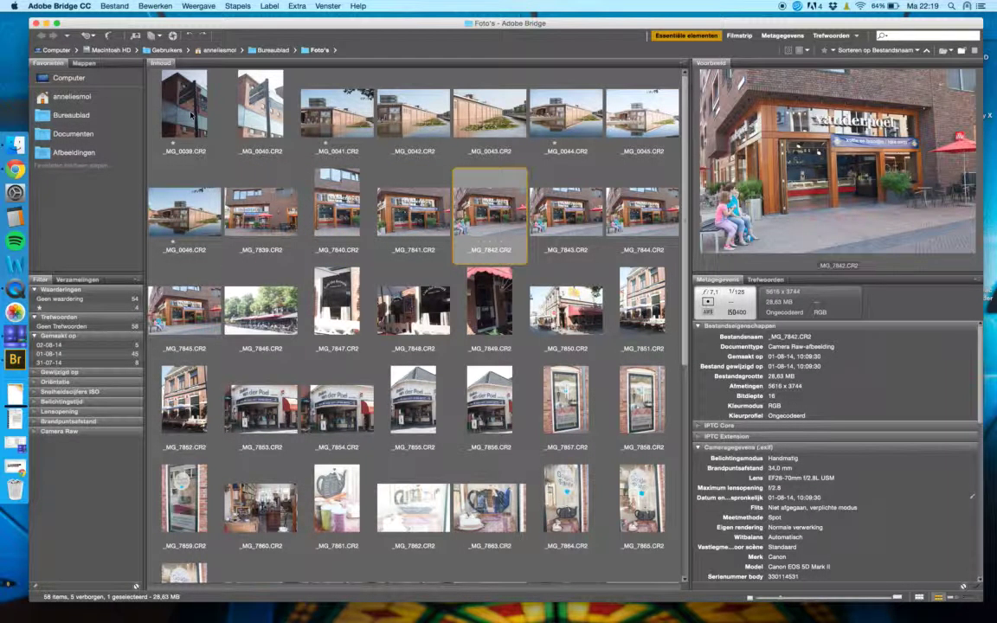
pyautogui.press('Right')
pyautogui.press('Right')
pyautogui.press('Left')
pyautogui.press('Left')
pyautogui.press('Right')
pyautogui.press('Right')
pyautogui.press('Right')
pyautogui.press('Left')
pyautogui.press('Left')
pyautogui.press('Left')
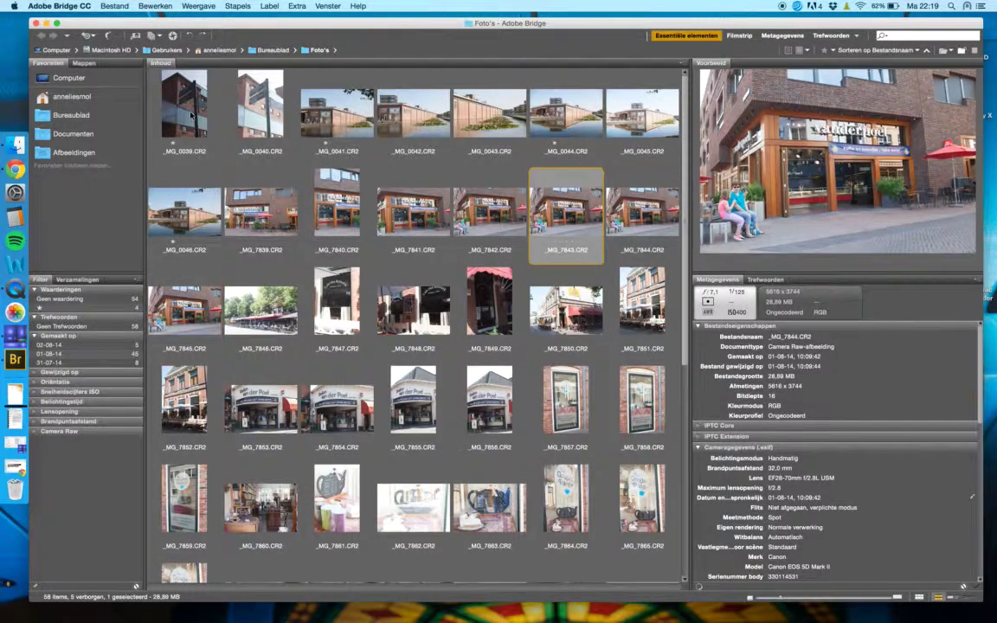
# Move on to the café photo _MG_7848.CR2 and give it a one-star rating
pyautogui.press('Right')
pyautogui.press('Right')
pyautogui.press('Right')
pyautogui.press('Right')
pyautogui.press('Right')
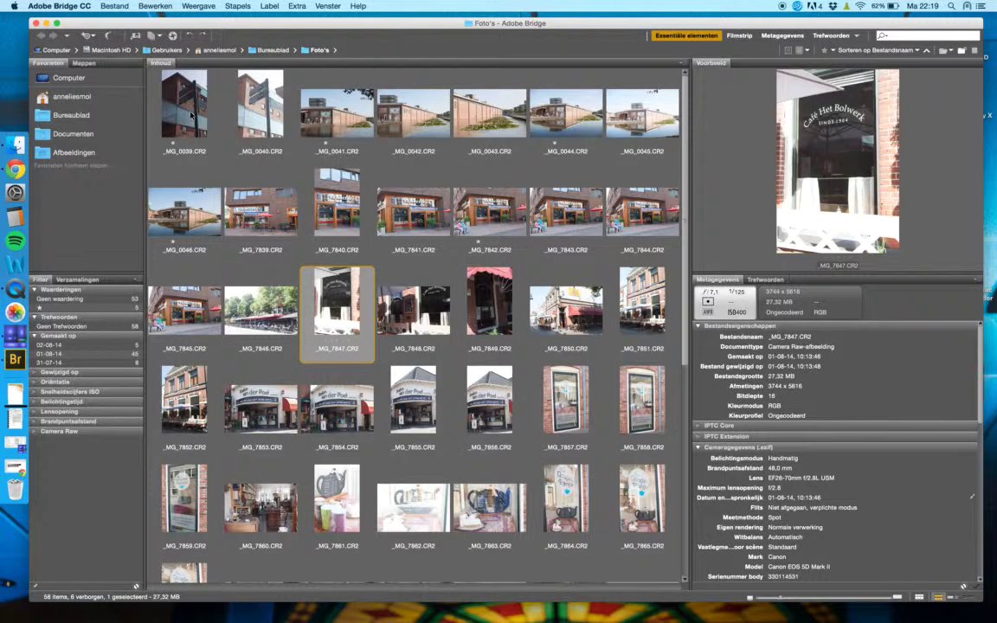
pyautogui.press('Right')
# Rate _MG_7850.CR2 with two stars and _MG_7851.CR2 with three stars
pyautogui.press('Right')
pyautogui.press('Right')
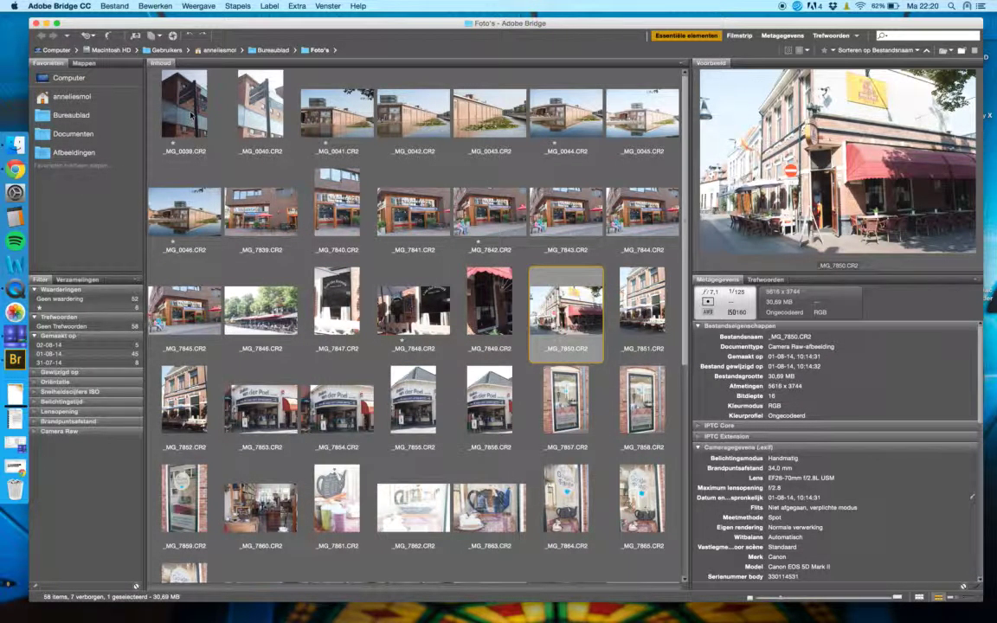
pyautogui.press('super+2')
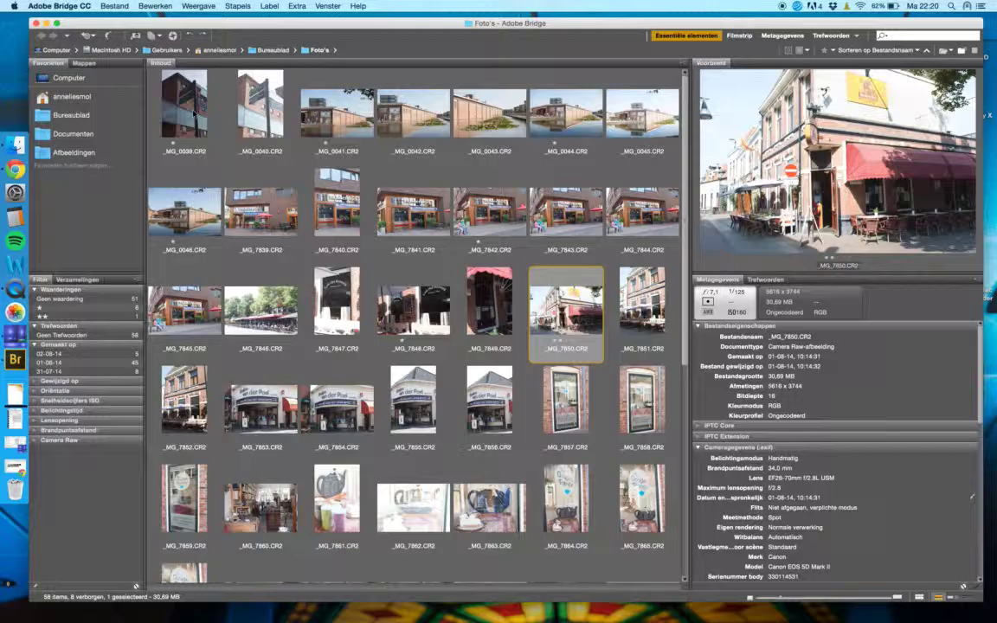
pyautogui.click(642, 302)
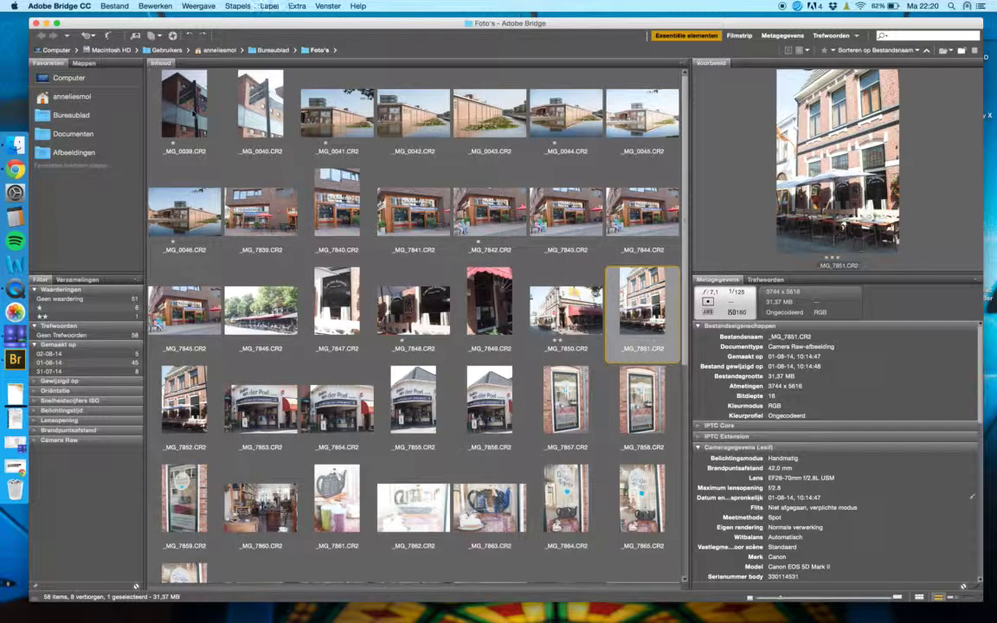
pyautogui.press('super+3')
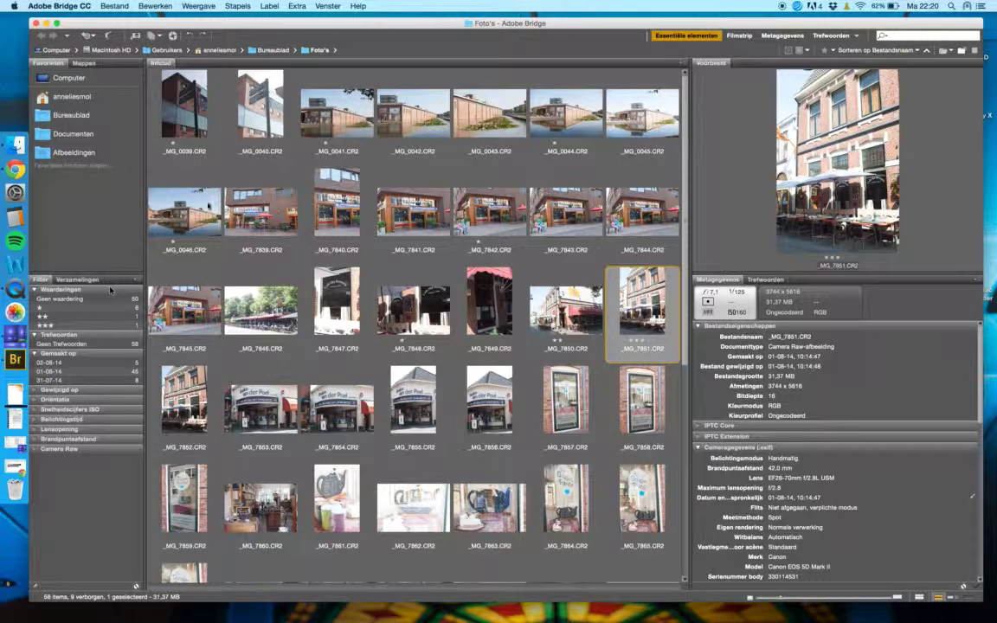
# Filter the folder to one-star photos and open all of them together in Camera Raw
pyautogui.click(76, 309)
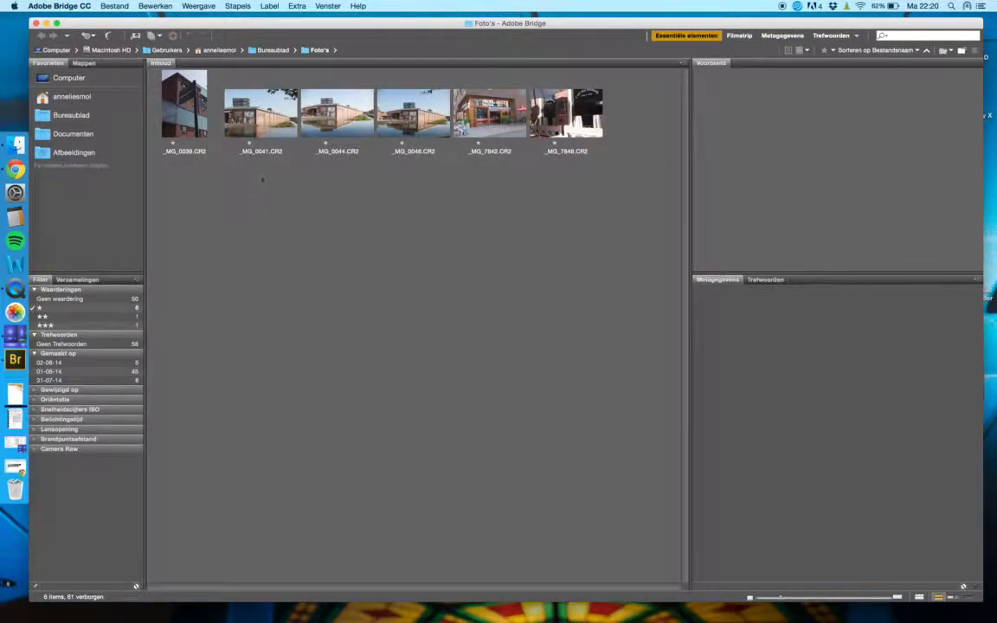
pyautogui.click(189, 116)
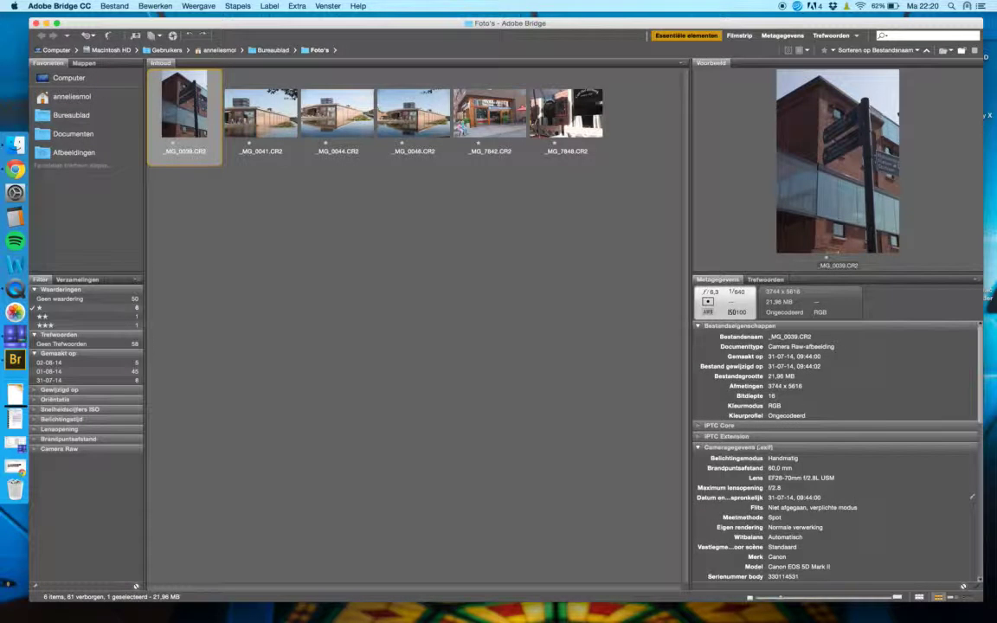
pyautogui.keyDown('shift'); pyautogui.click(532, 104); pyautogui.keyUp('shift')
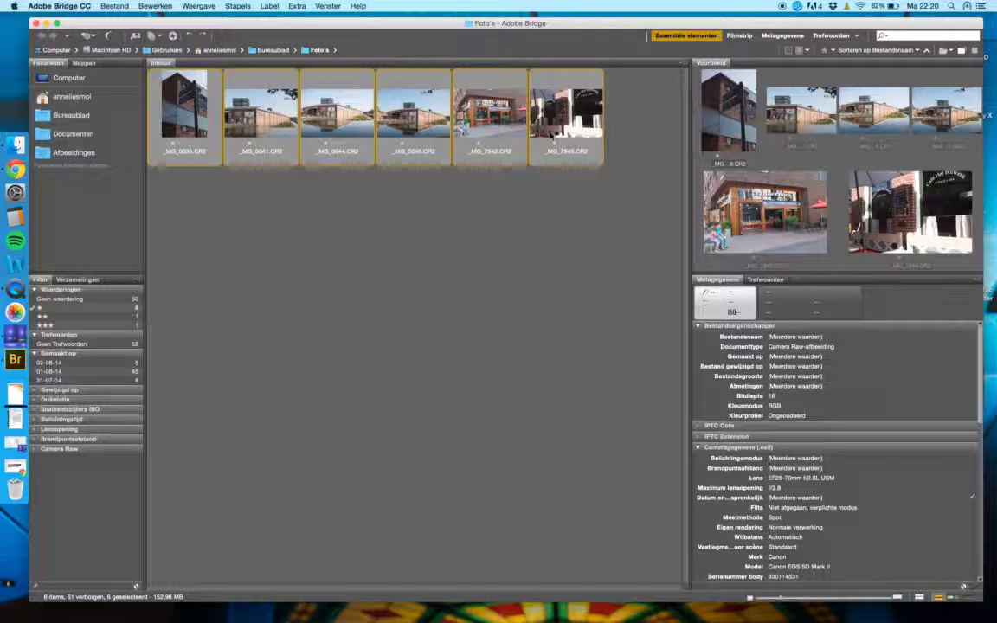
pyautogui.doubleClick(551, 135)
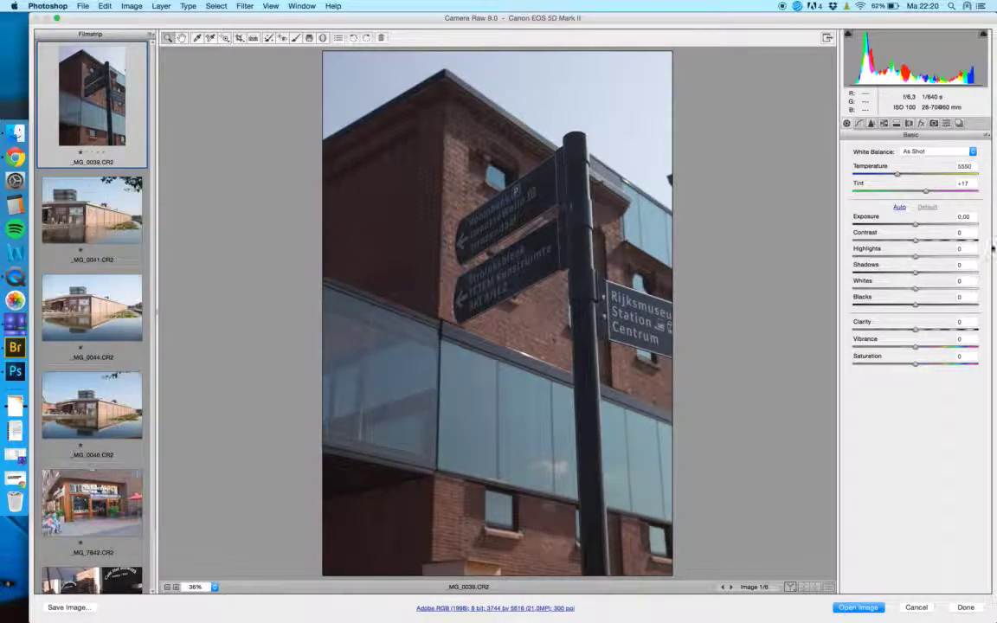
# Adjust _MG_0039.CR2 to Exposure +0.80, Clarity +8, Vibrance +5, Saturation +8 and Whites -8
pyautogui.moveTo(916, 225); pyautogui.dragTo(929, 226)
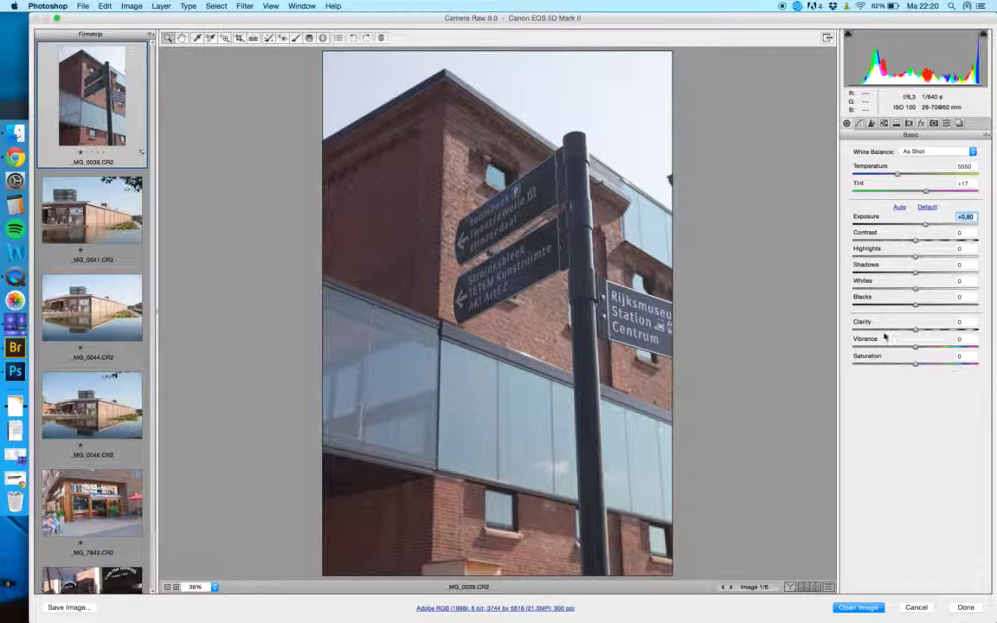
pyautogui.moveTo(918, 329); pyautogui.dragTo(921, 367)
pyautogui.moveTo(918, 294); pyautogui.dragTo(910, 292)
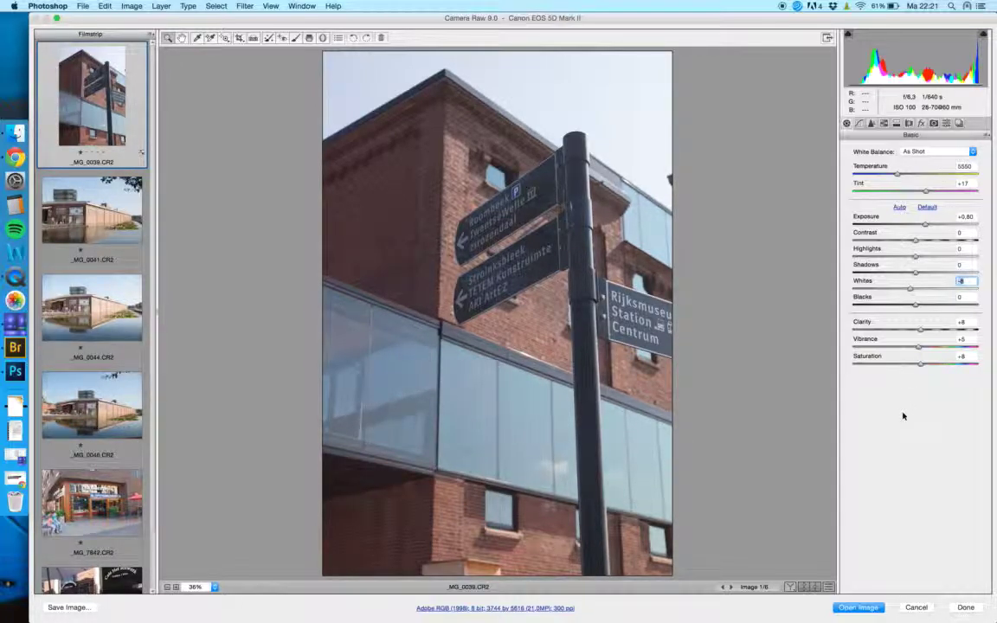
# Save all develop settings of _MG_0039 as Roombeek in the Adobe Photoshop CC 2014 folder, replacing the existing file
pyautogui.scroll(-1, 77, 429)
pyautogui.scroll(-4, 77, 428)
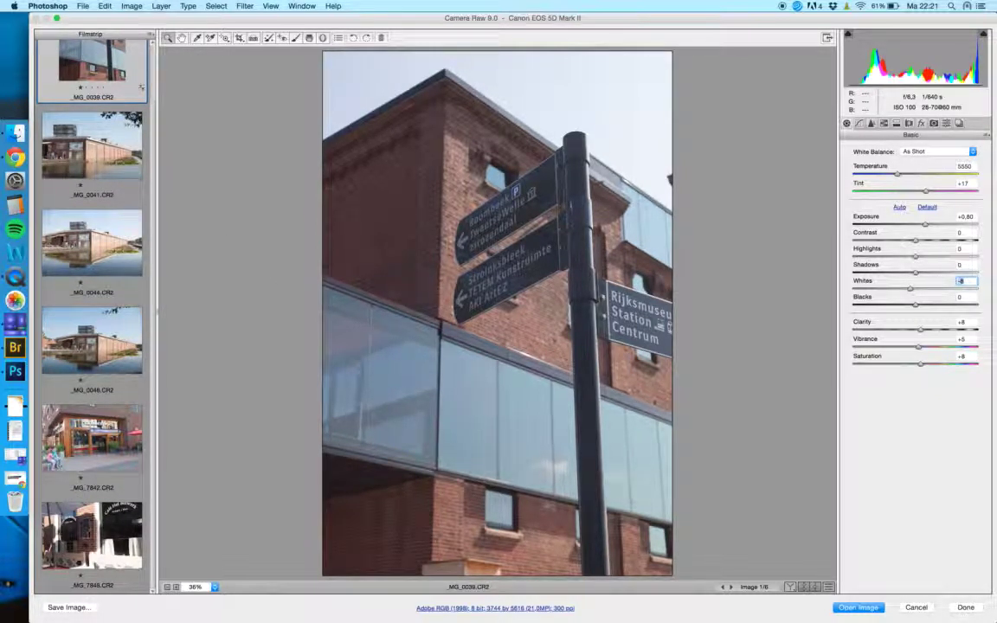
pyautogui.scroll(5, 156, 127)
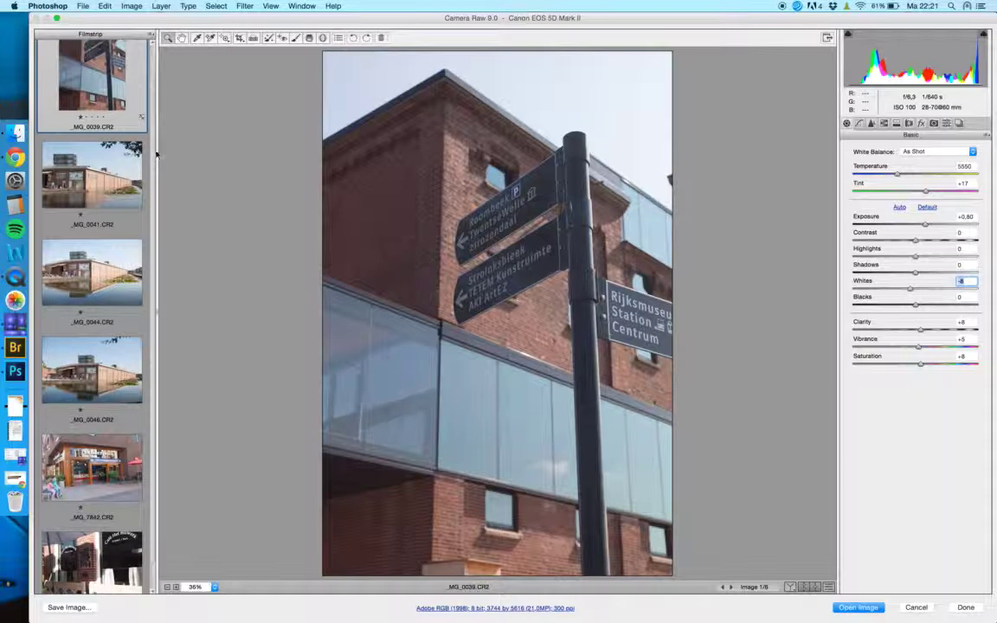
pyautogui.click(987, 136)
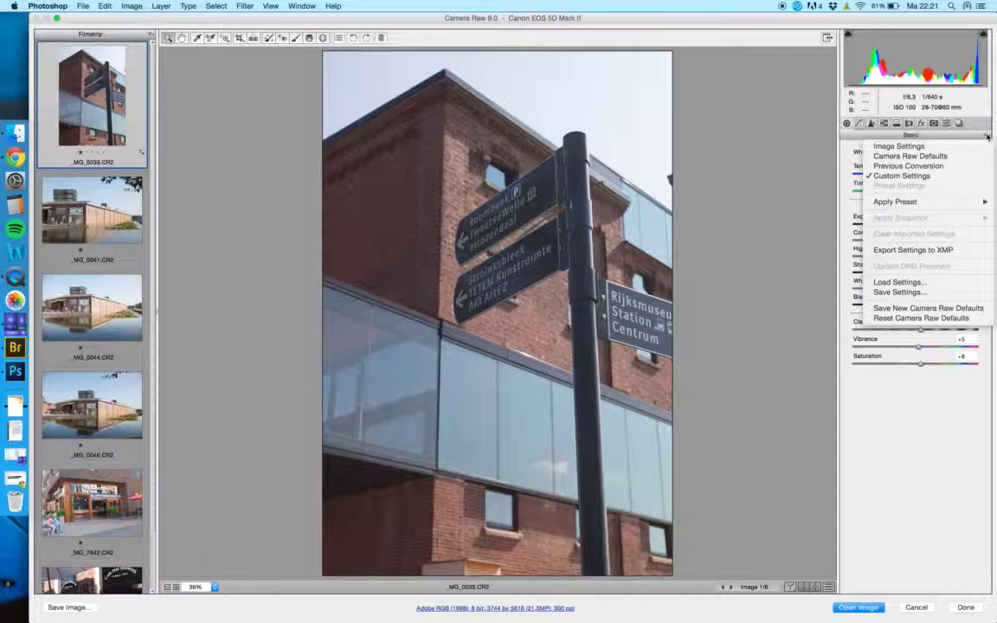
pyautogui.click(948, 297)
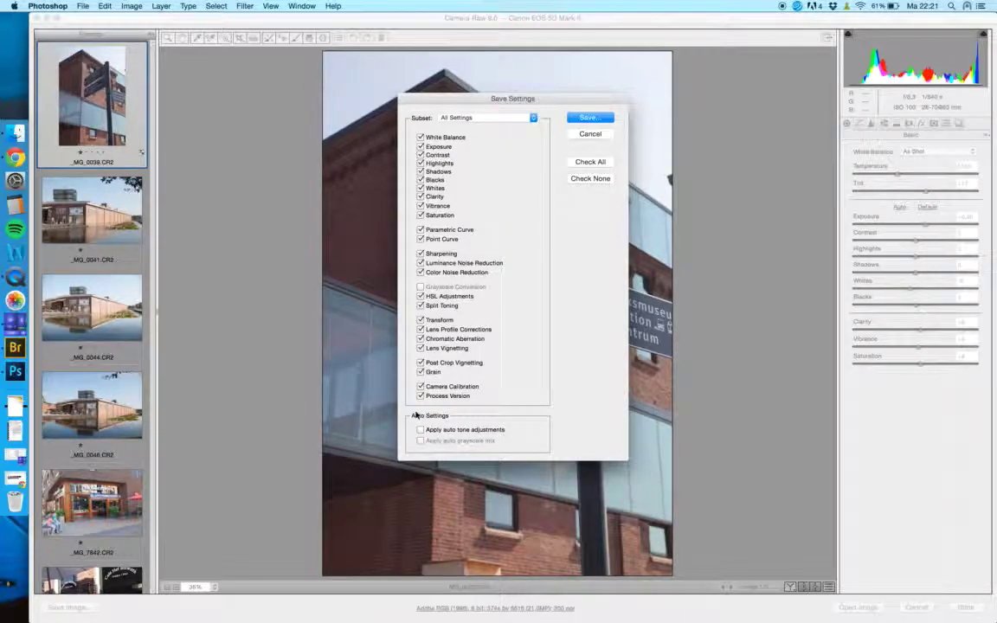
pyautogui.click(585, 117)
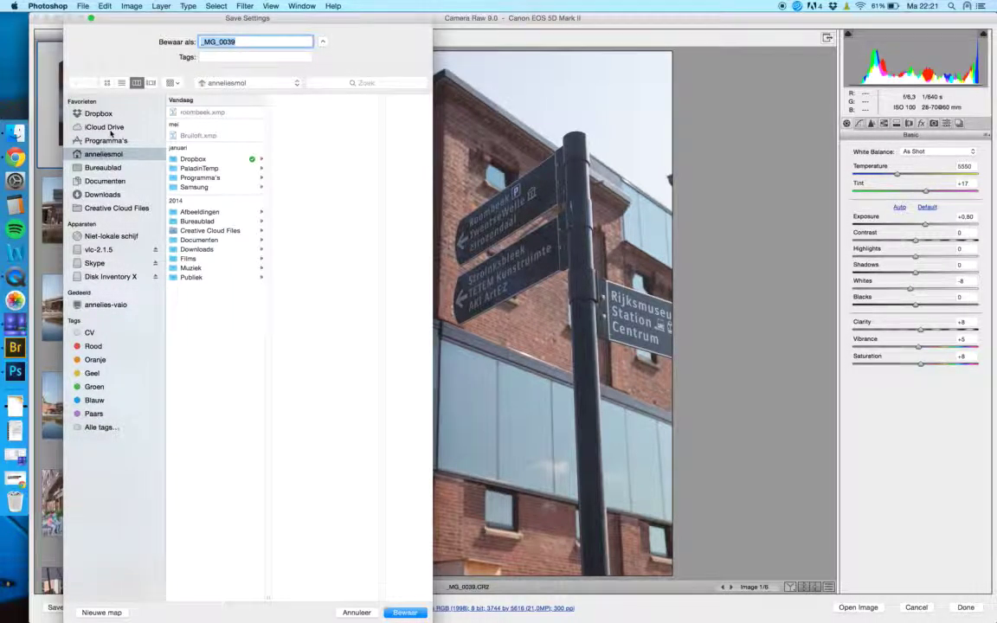
pyautogui.click(105, 140)
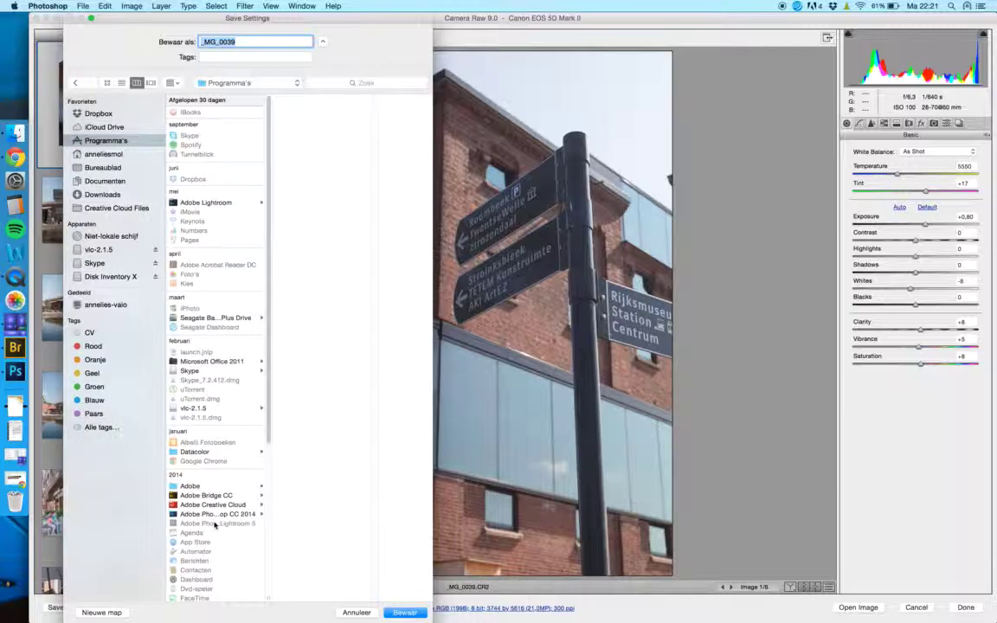
pyautogui.click(216, 514)
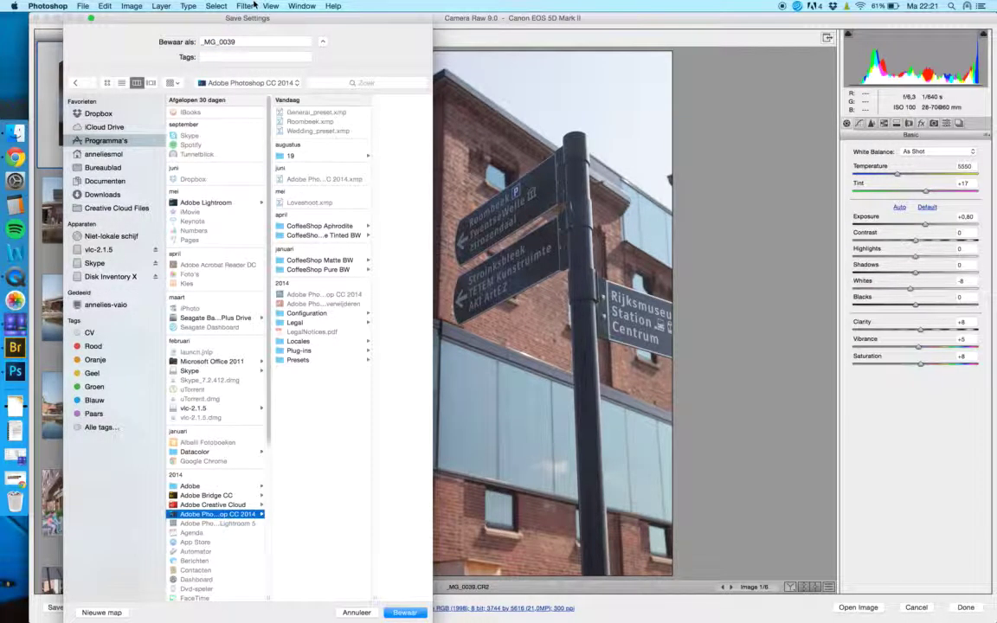
pyautogui.click(221, 42)
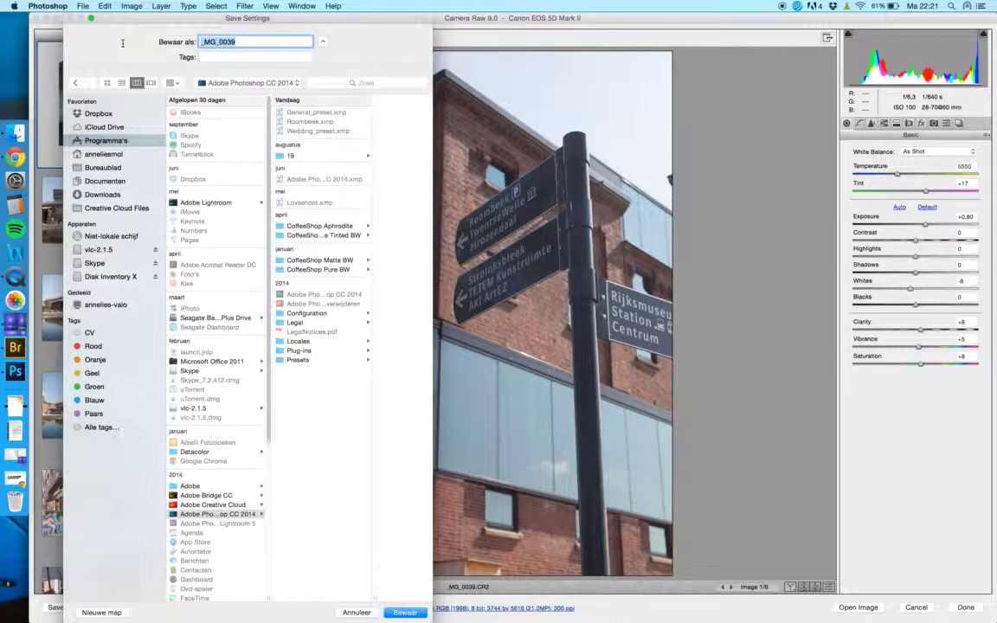
pyautogui.write('Roombeek')
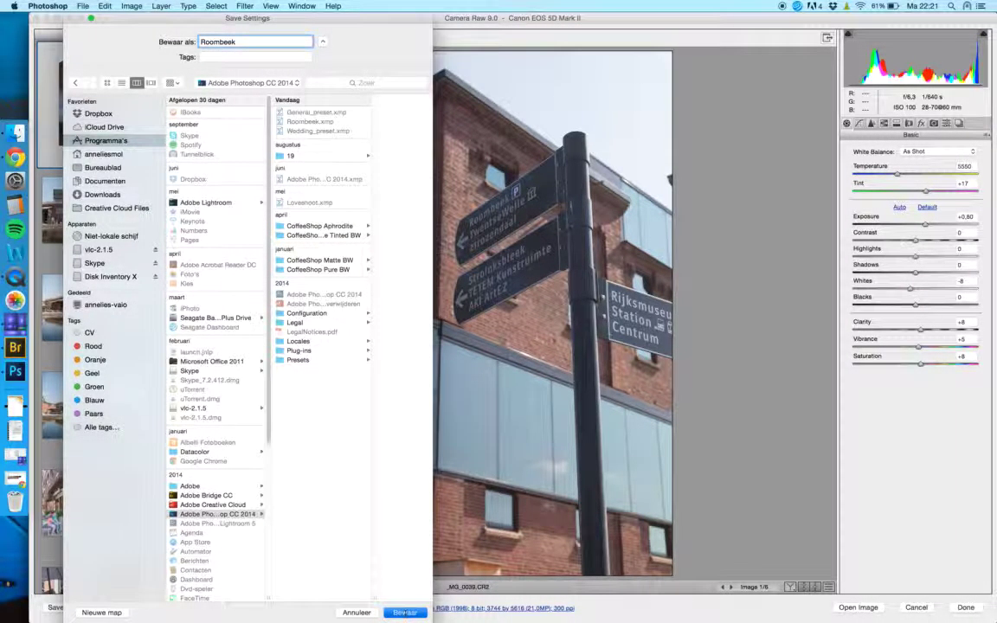
pyautogui.click(405, 613)
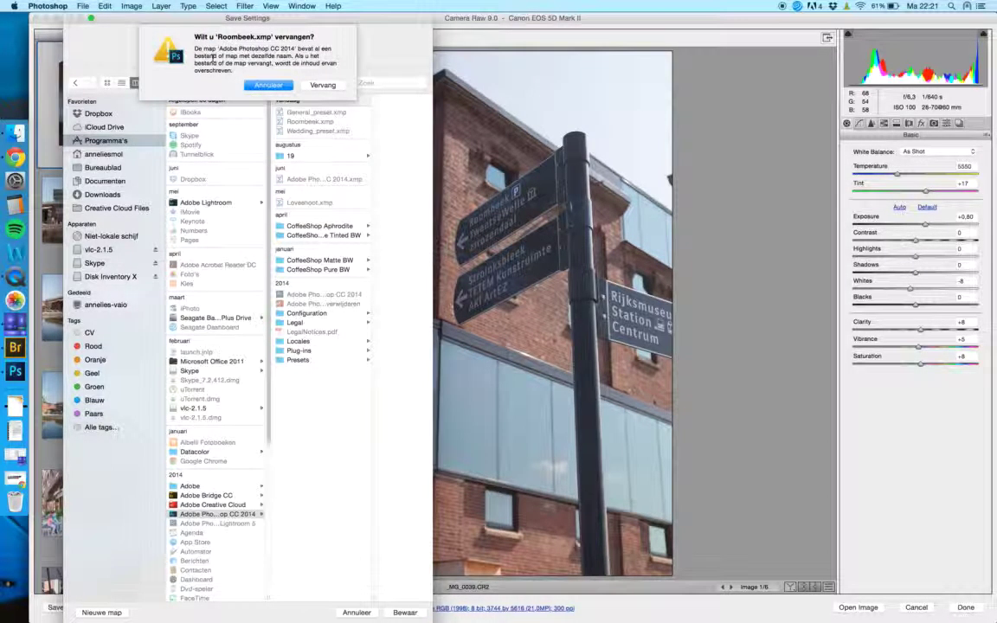
pyautogui.click(322, 85)
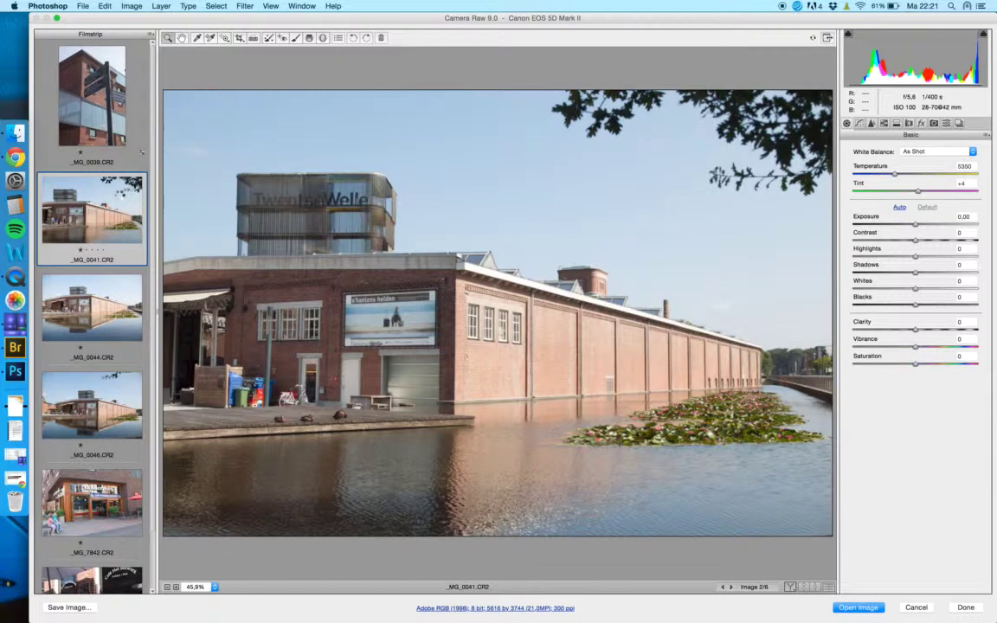
# Load the Roombeek.xmp settings onto _MG_0041.CR2, _MG_0044.CR2 and _MG_0046.CR2 together
pyautogui.click(107, 178)
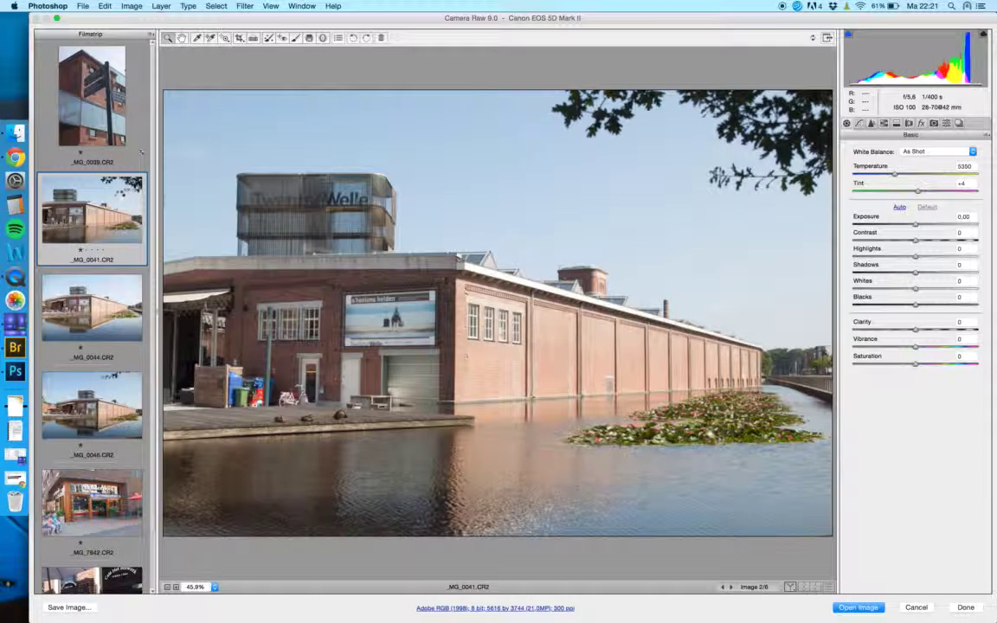
pyautogui.keyDown('shift'); pyautogui.click(103, 402); pyautogui.keyUp('shift')
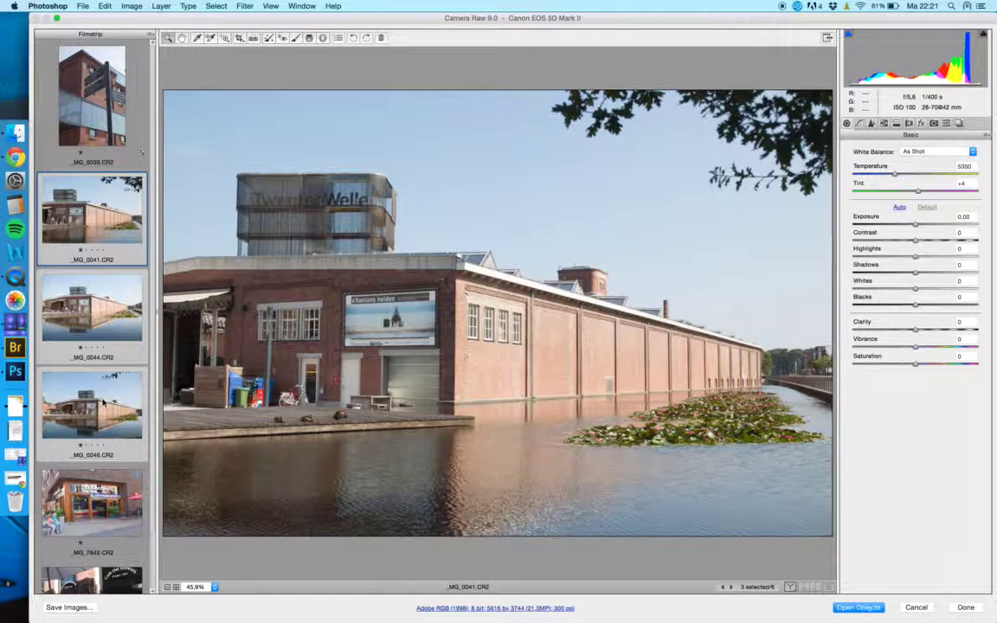
pyautogui.click(988, 135)
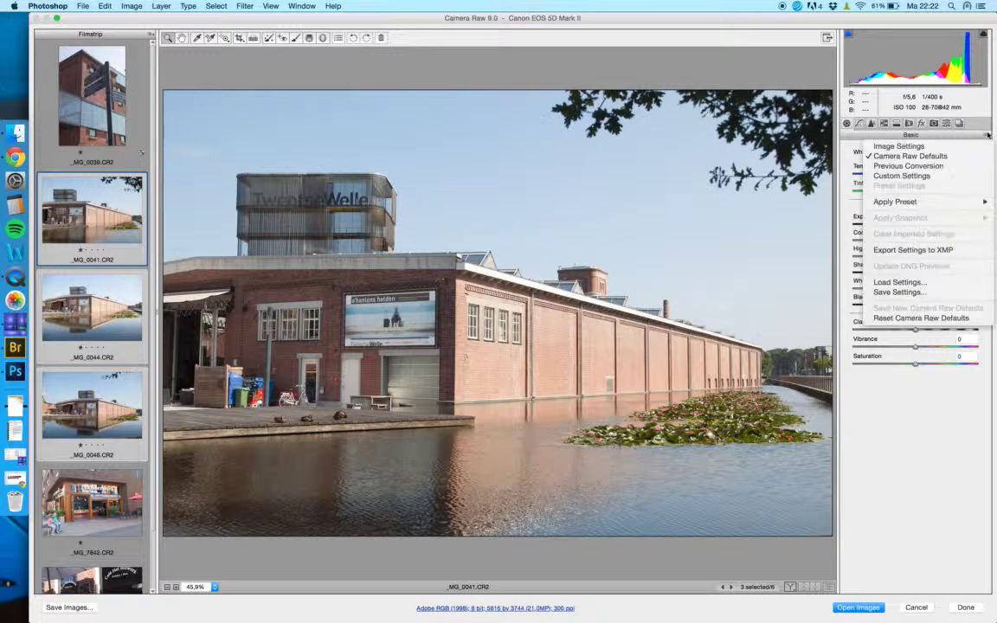
pyautogui.click(933, 286)
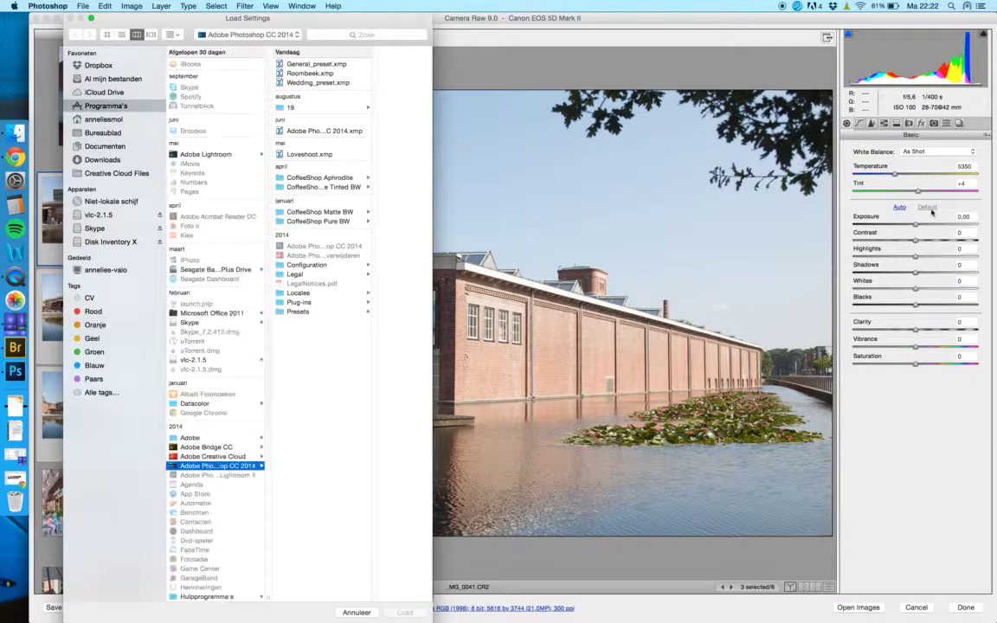
pyautogui.click(308, 74)
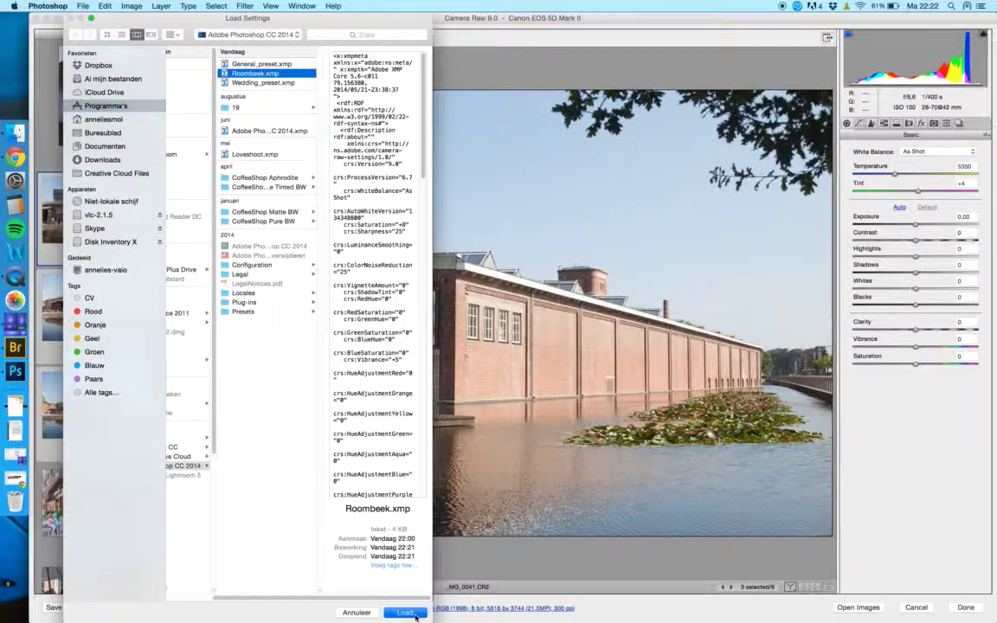
pyautogui.click(405, 613)
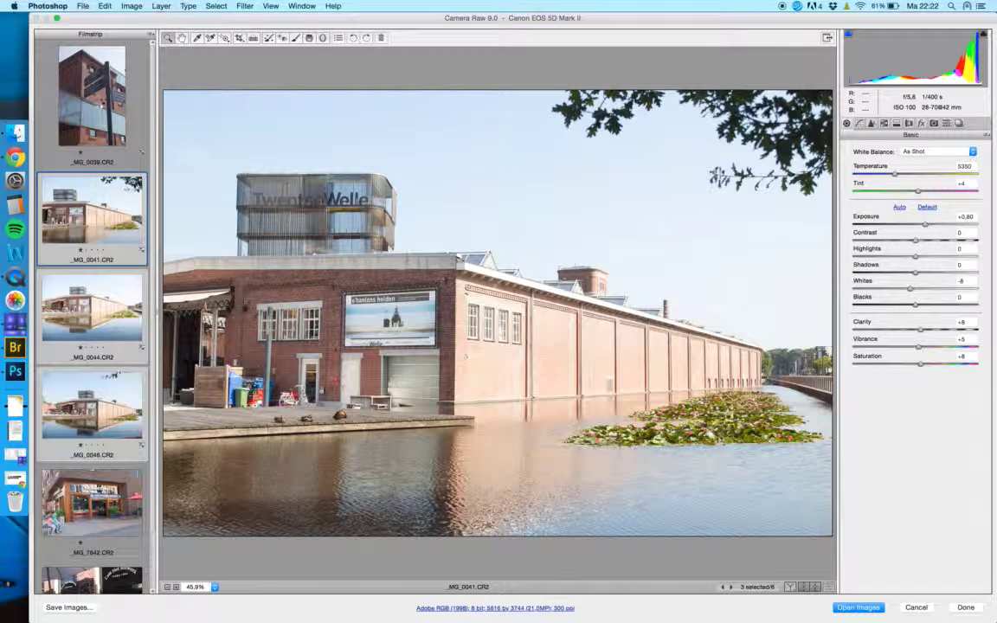
# Lower the Exposure of _MG_0041.CR2 to +0.45 and of _MG_0046.CR2 to +0.65
pyautogui.press('Up')
pyautogui.press('Down')
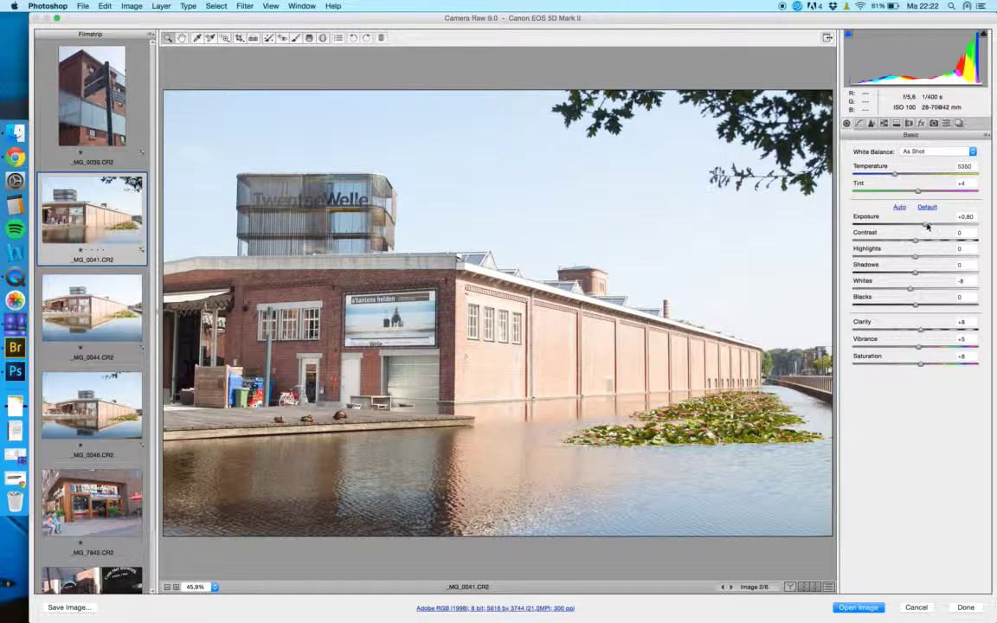
pyautogui.moveTo(926, 225); pyautogui.dragTo(922, 226)
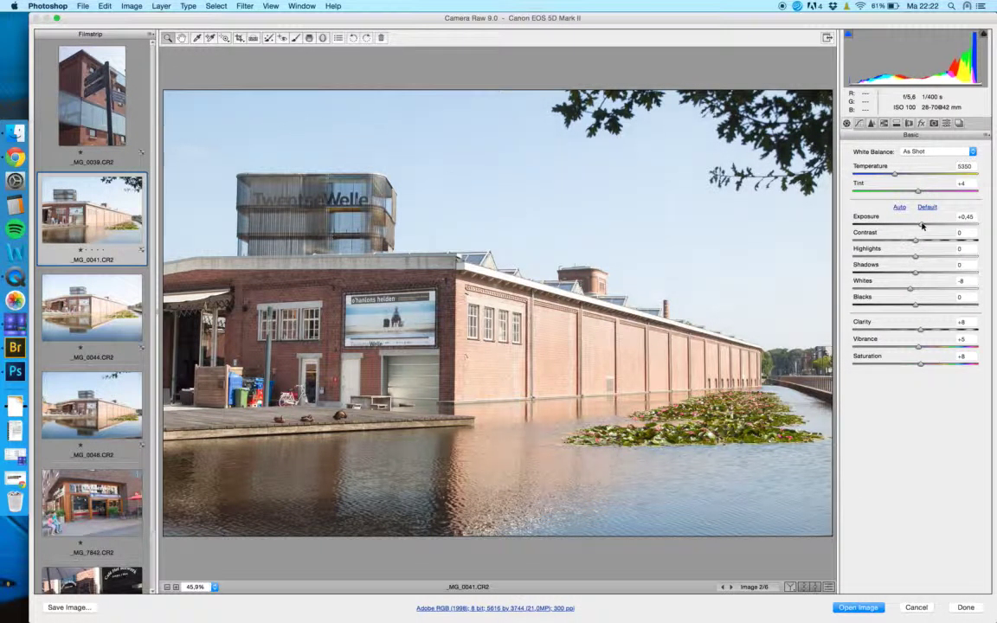
pyautogui.click(92, 405)
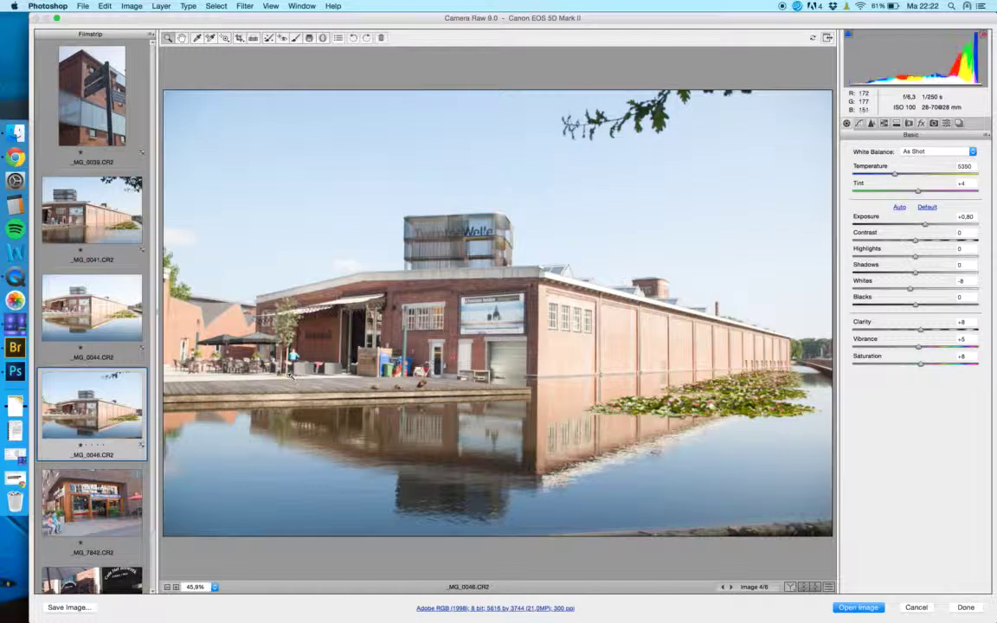
pyautogui.moveTo(923, 226); pyautogui.dragTo(921, 226)
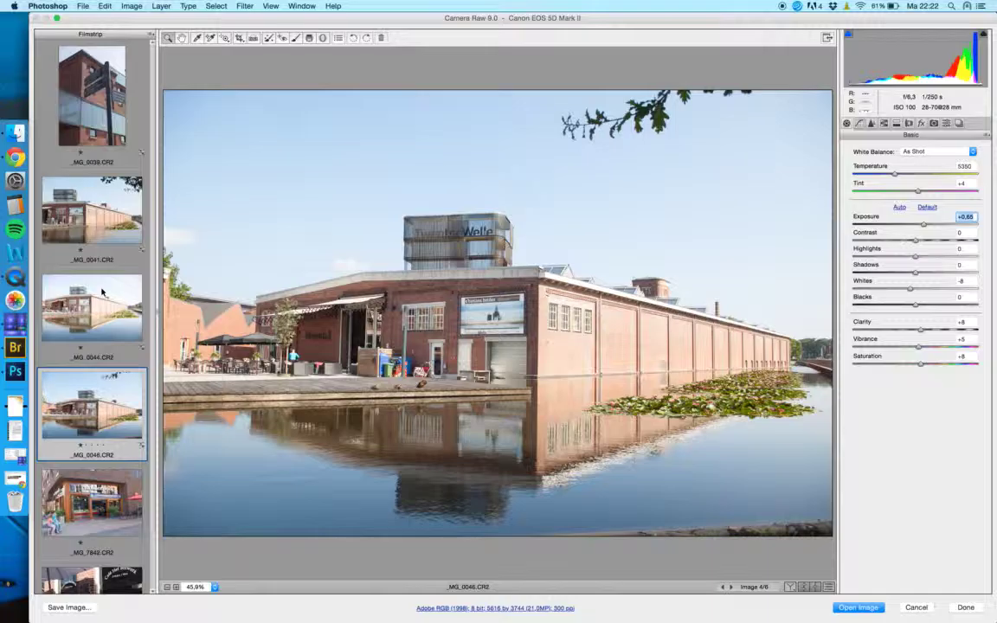
# Select _MG_7842.CR2 and _MG_7848.CR2 together for a shared adjustment
pyautogui.scroll(-2, 106, 303)
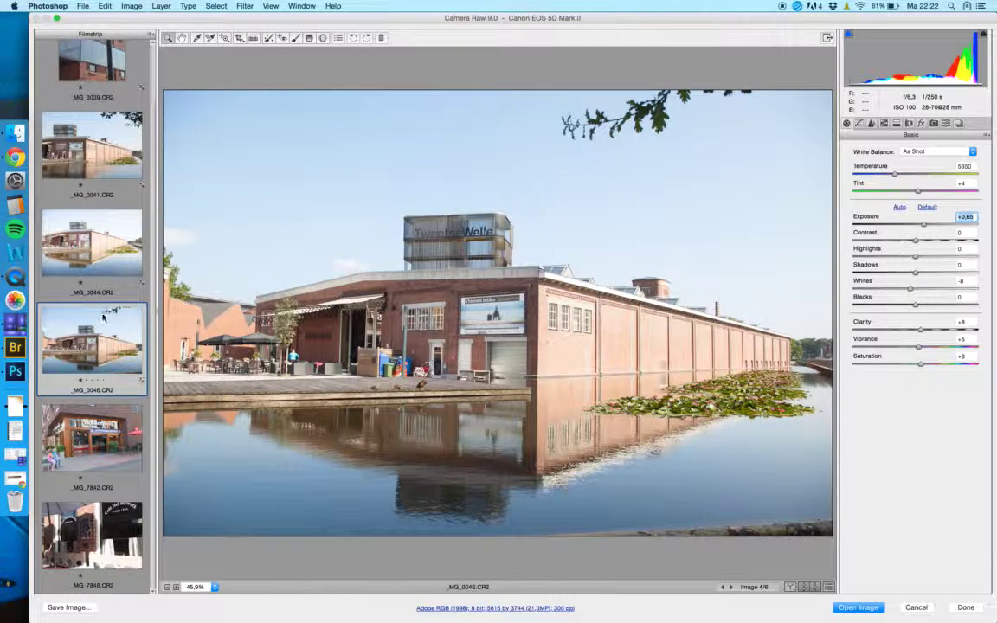
pyautogui.click(99, 421)
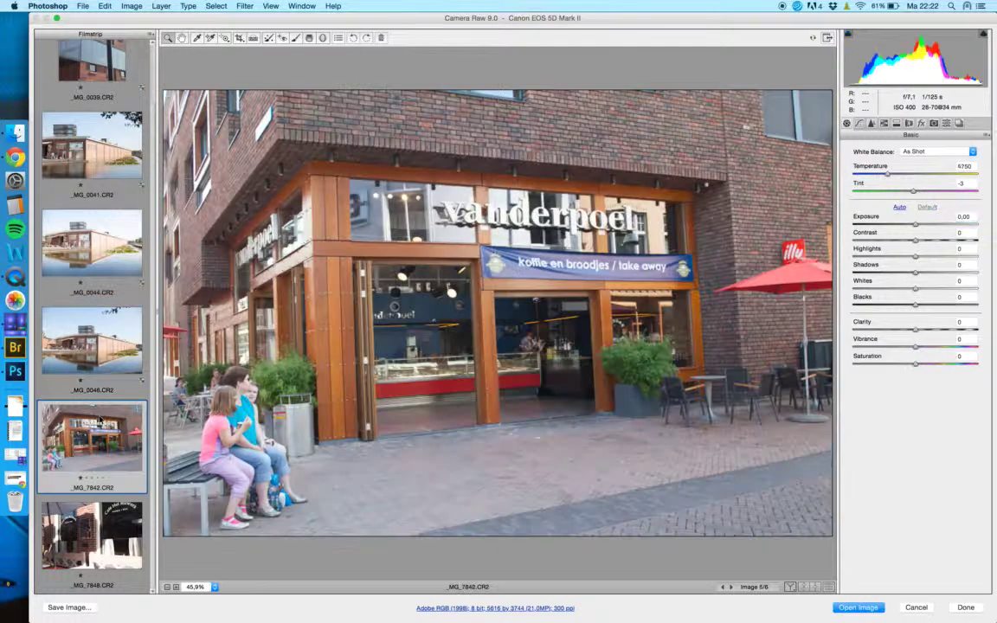
pyautogui.keyDown('shift'); pyautogui.click(91, 533); pyautogui.keyUp('shift')
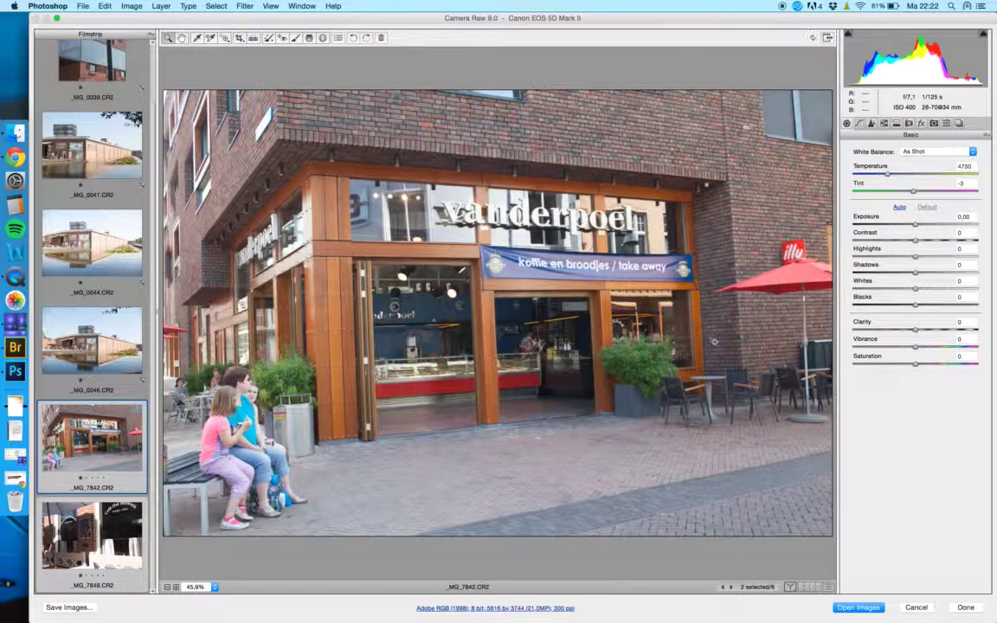
# Try different Exposure values on both selected photos, including +2.90, -3.15 and -0.35
pyautogui.moveTo(916, 226)
pyautogui.mouseDown()
pyautogui.moveTo(936, 224)
pyautogui.moveTo(927, 226)
pyautogui.mouseUp()
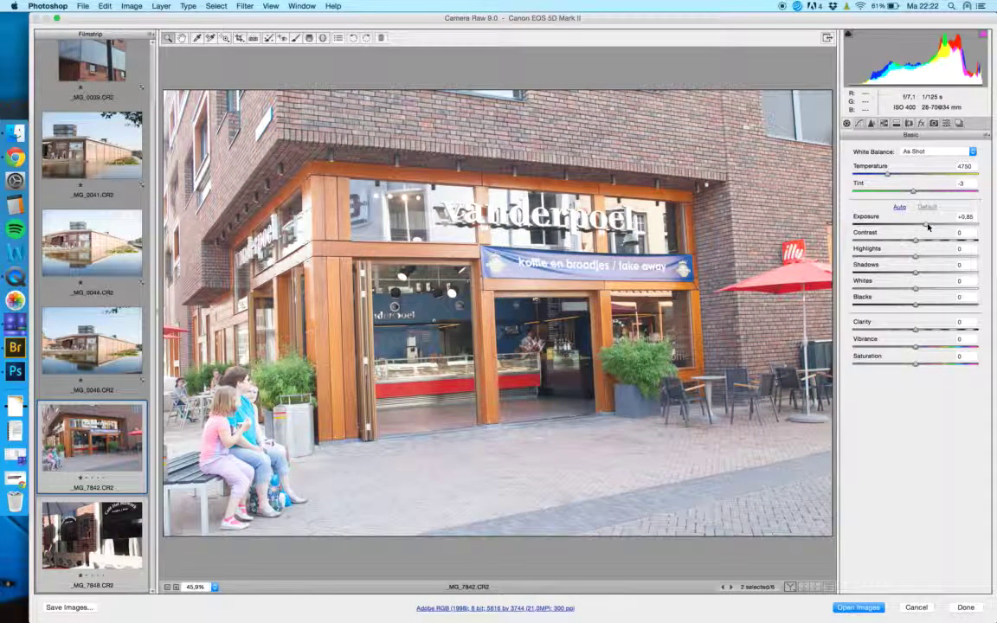
pyautogui.moveTo(927, 227); pyautogui.dragTo(952, 224)
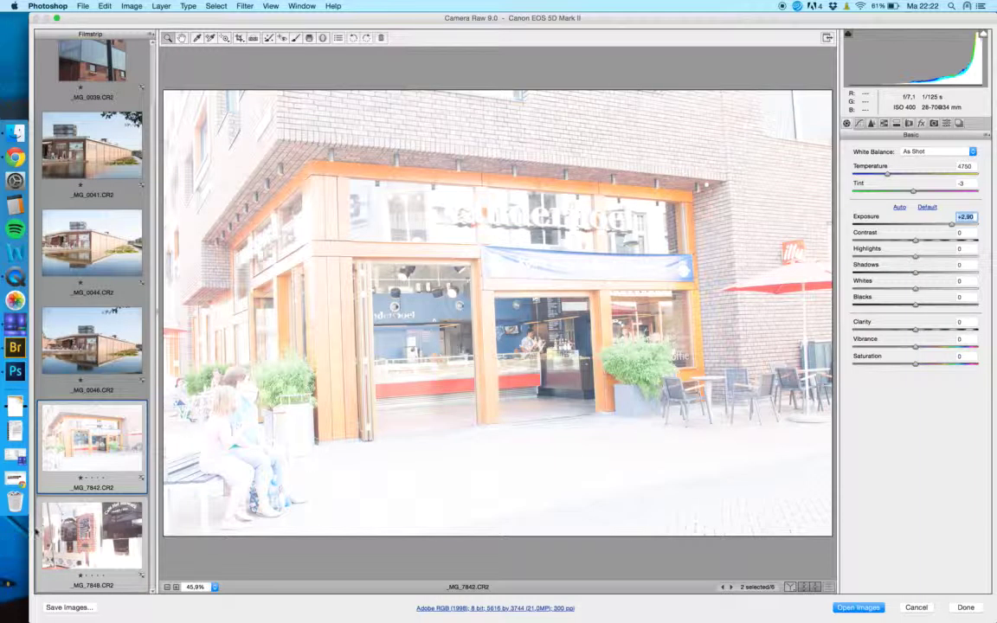
pyautogui.click(950, 217)
pyautogui.click(876, 223)
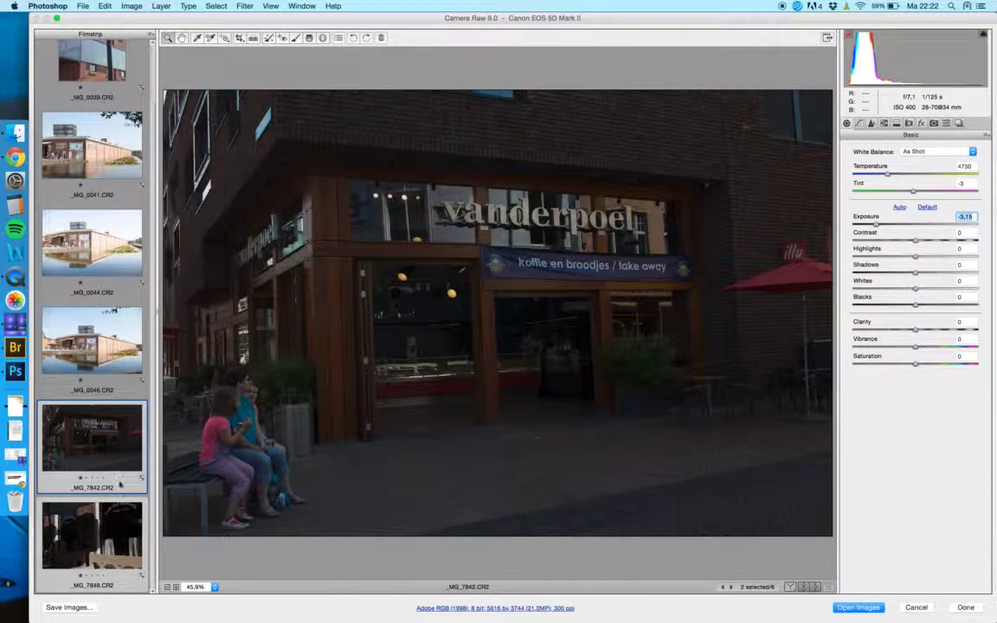
pyautogui.click(912, 225)
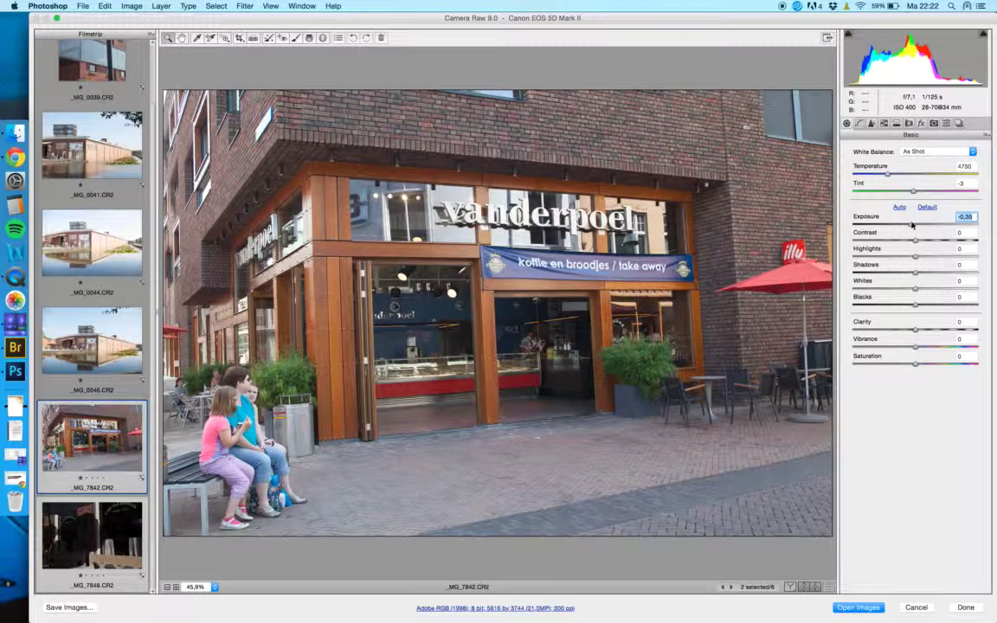
# Set Clarity +8, Vibrance +5 and Saturation +3 on both selected photos
pyautogui.click(921, 347)
pyautogui.click(918, 363)
pyautogui.click(918, 365)
pyautogui.click(921, 348)
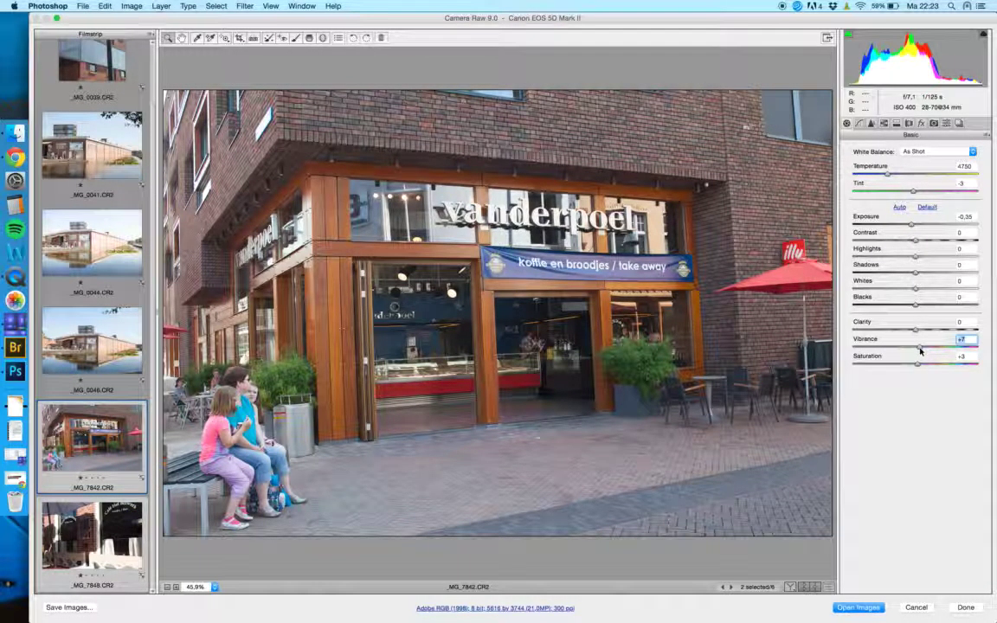
pyautogui.click(917, 363)
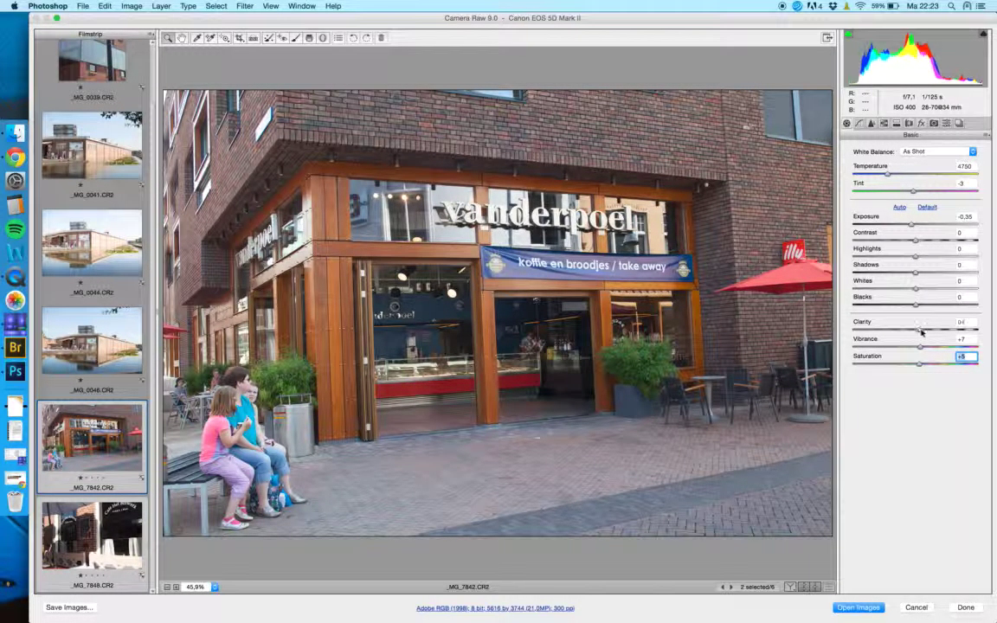
pyautogui.moveTo(917, 332); pyautogui.dragTo(917, 362)
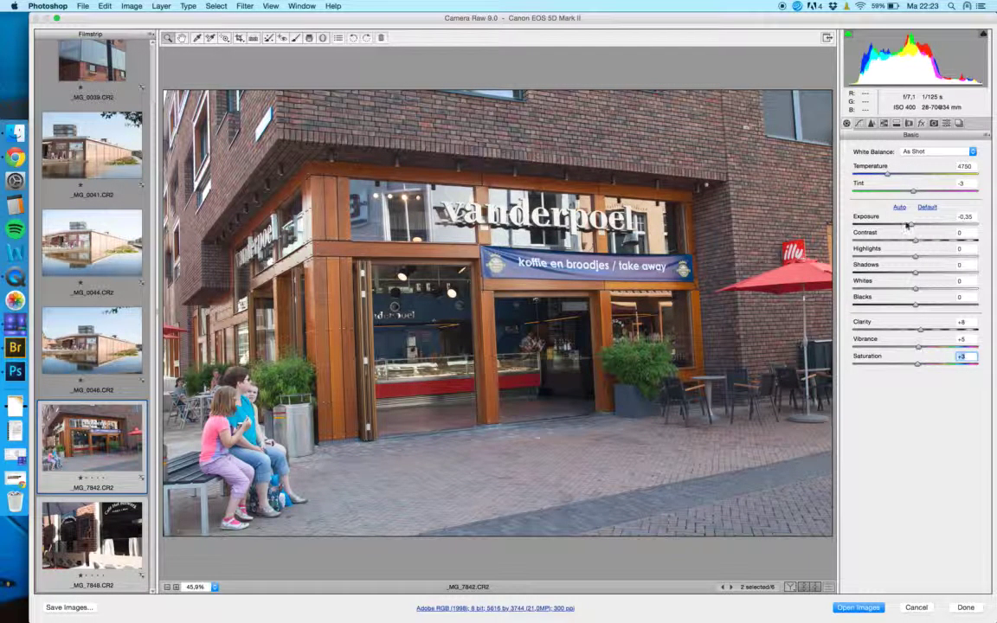
# Set Exposure -0.10 and Highlights -2 on both selected photos and close Camera Raw, keeping the edits
pyautogui.moveTo(907, 222); pyautogui.dragTo(915, 226)
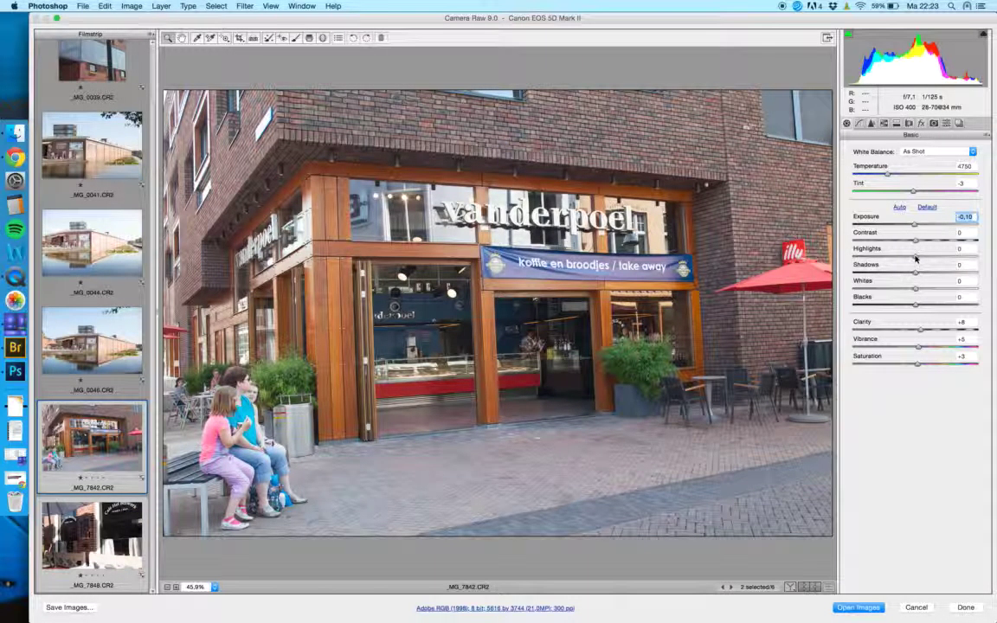
pyautogui.moveTo(916, 258); pyautogui.dragTo(914, 258)
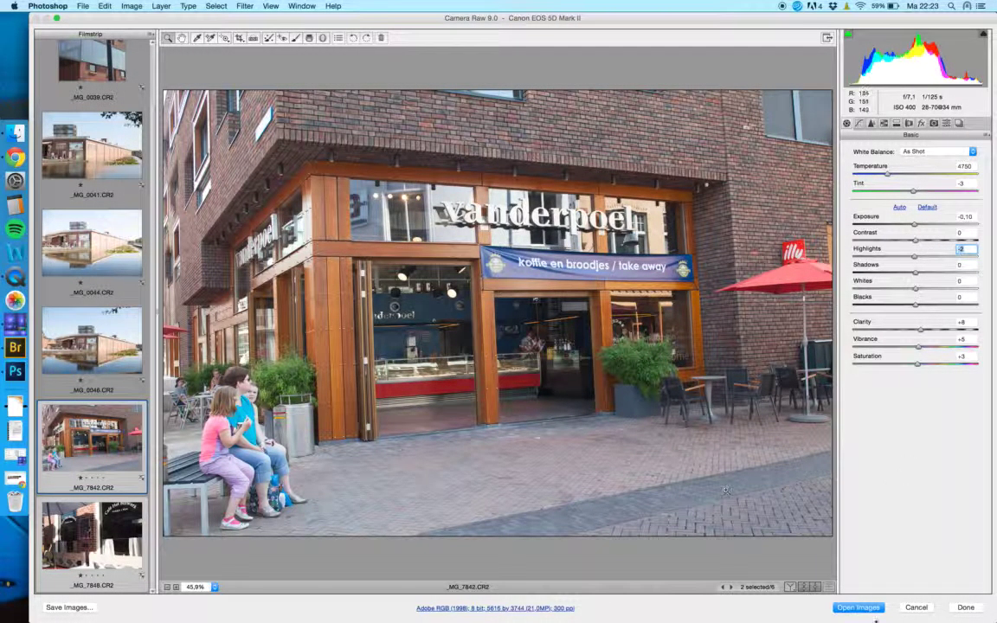
pyautogui.click(966, 608)
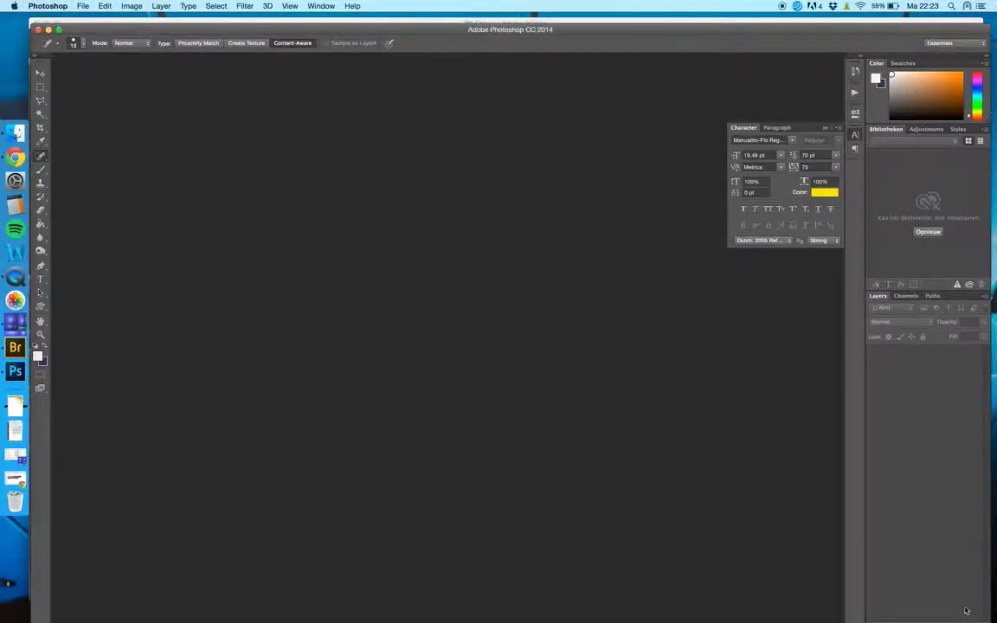
# Switch to Bridge and select all the one-star photos in the Foto's folder
pyautogui.click(19, 348)
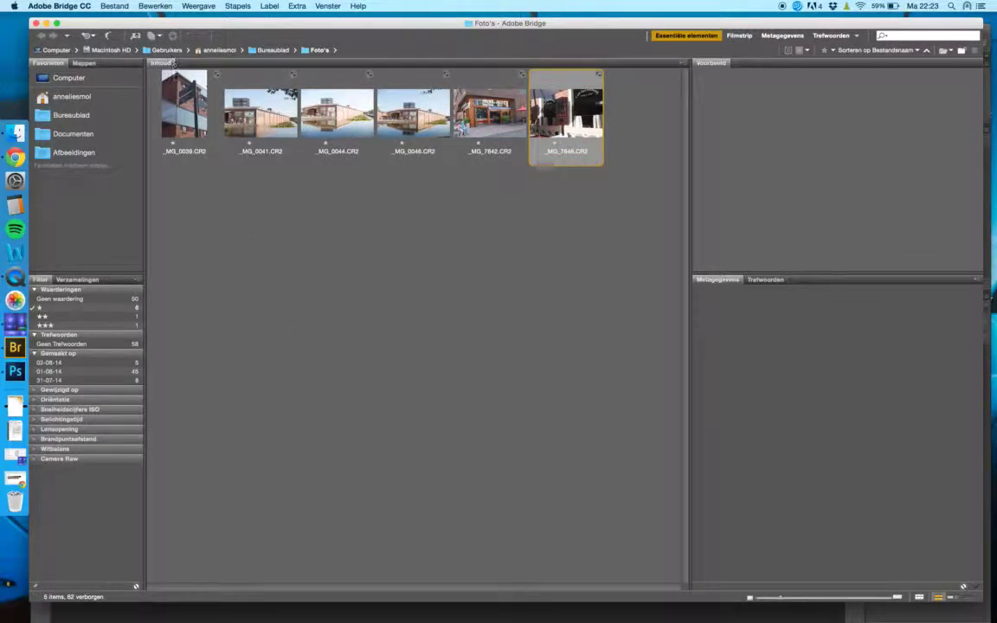
pyautogui.click(196, 110)
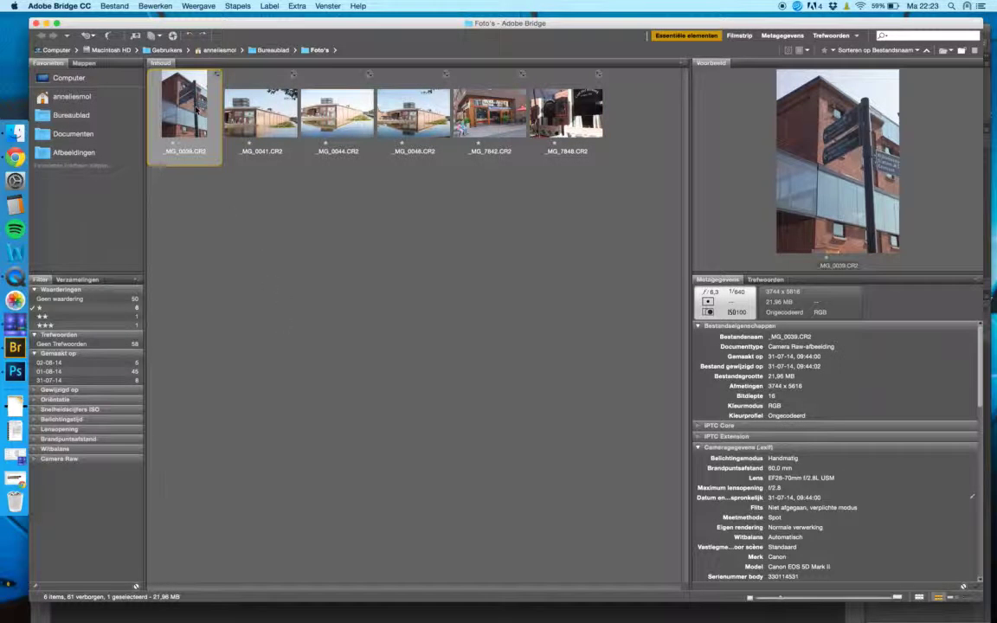
pyautogui.click(310, 249)
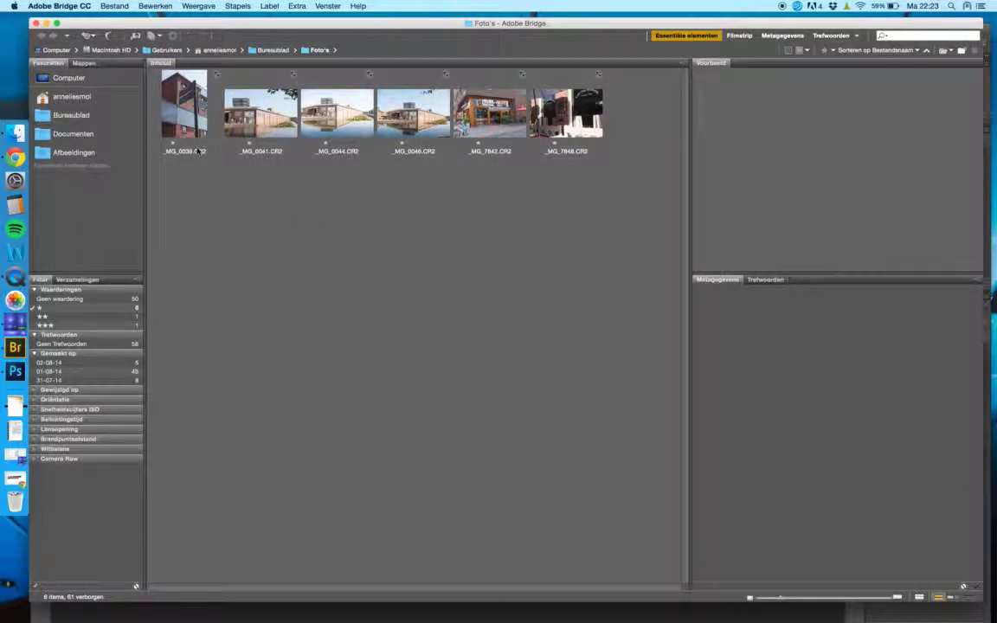
pyautogui.click(163, 92)
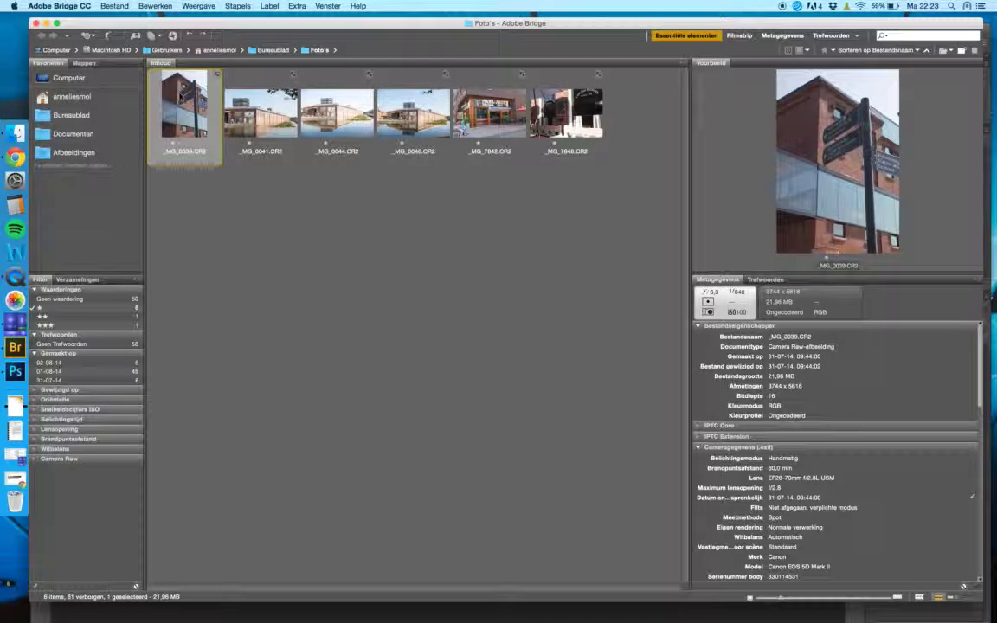
pyautogui.press('super+a')
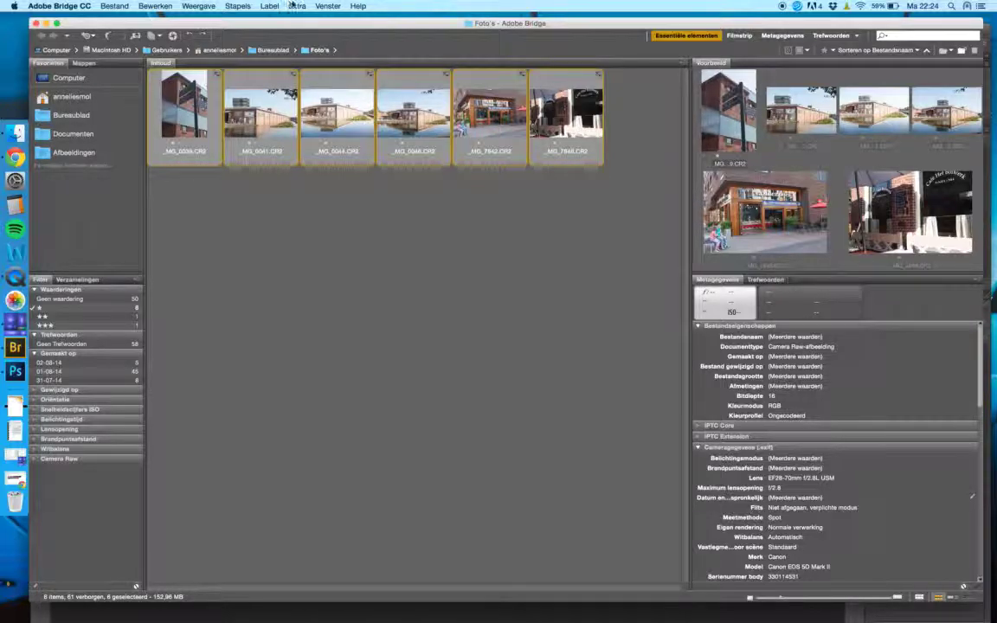
# Open Photoshop's Image Processor for the selected photos and try to run it with the current JPEG settings
pyautogui.click(297, 6)
pyautogui.moveTo(437, 96)
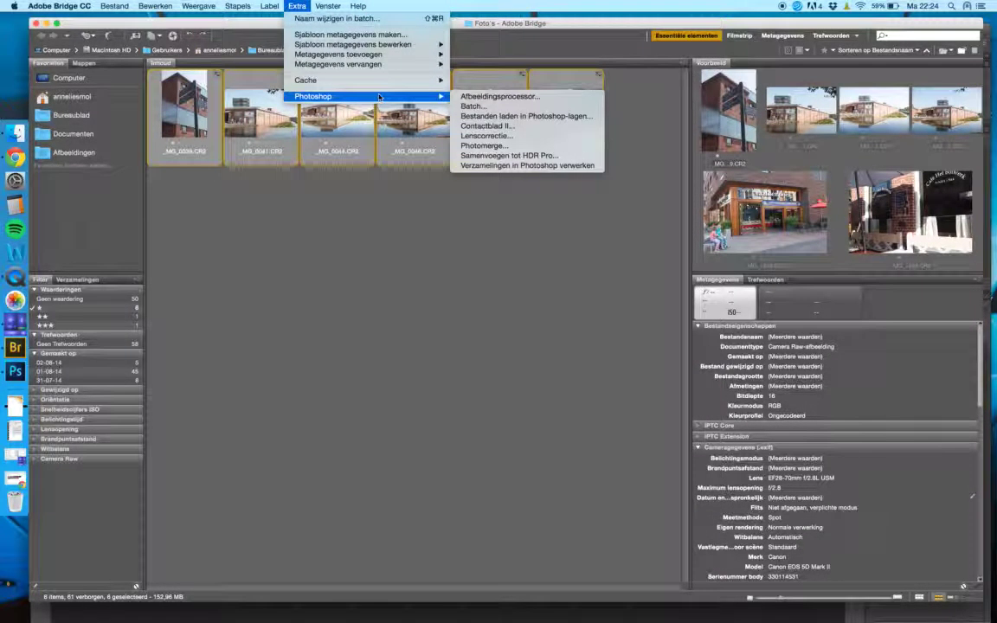
pyautogui.click(505, 96)
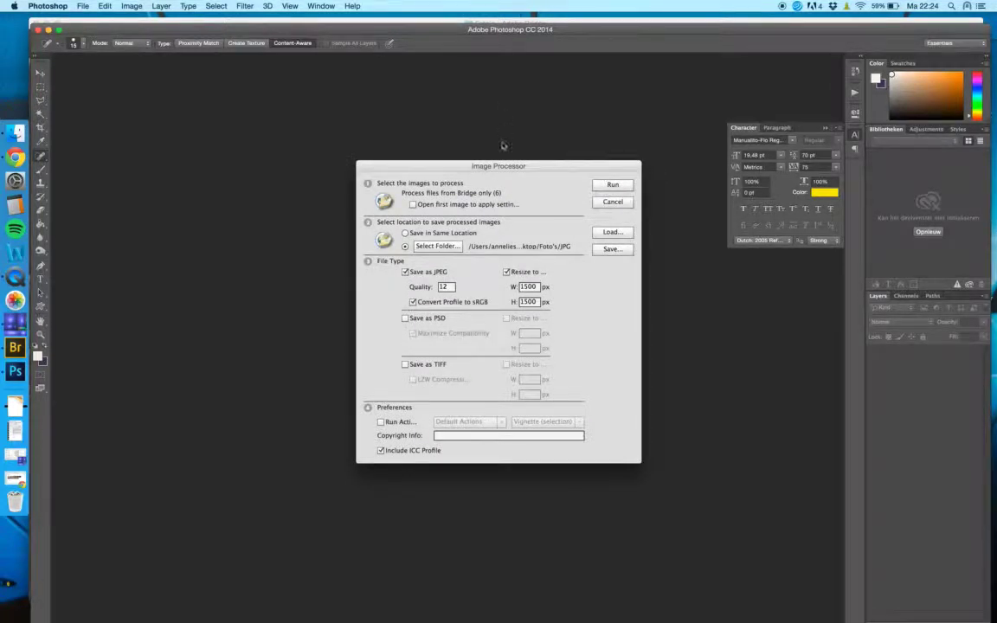
pyautogui.moveTo(501, 167); pyautogui.dragTo(469, 130)
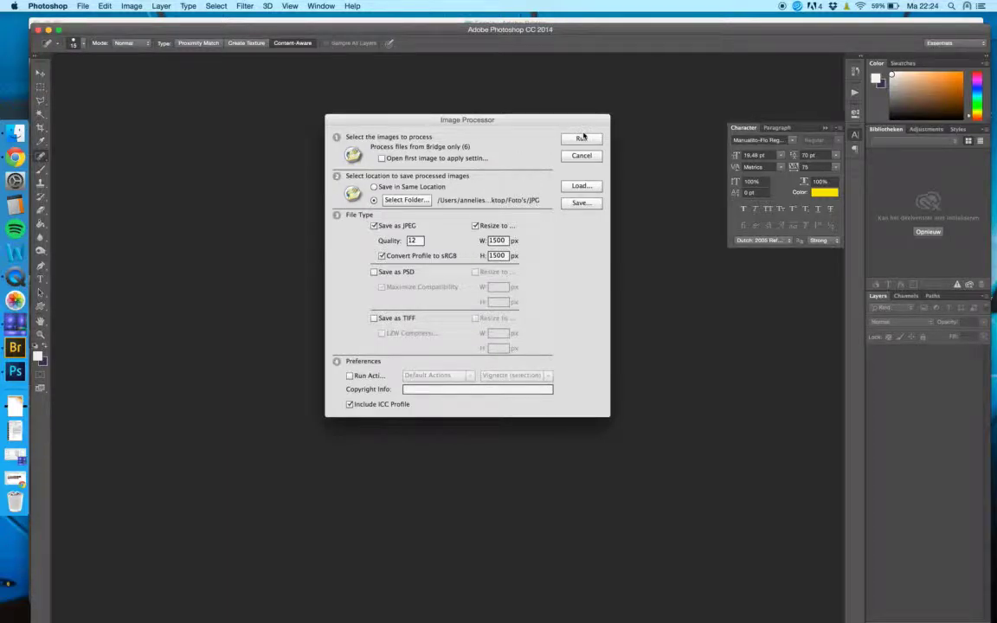
pyautogui.click(583, 141)
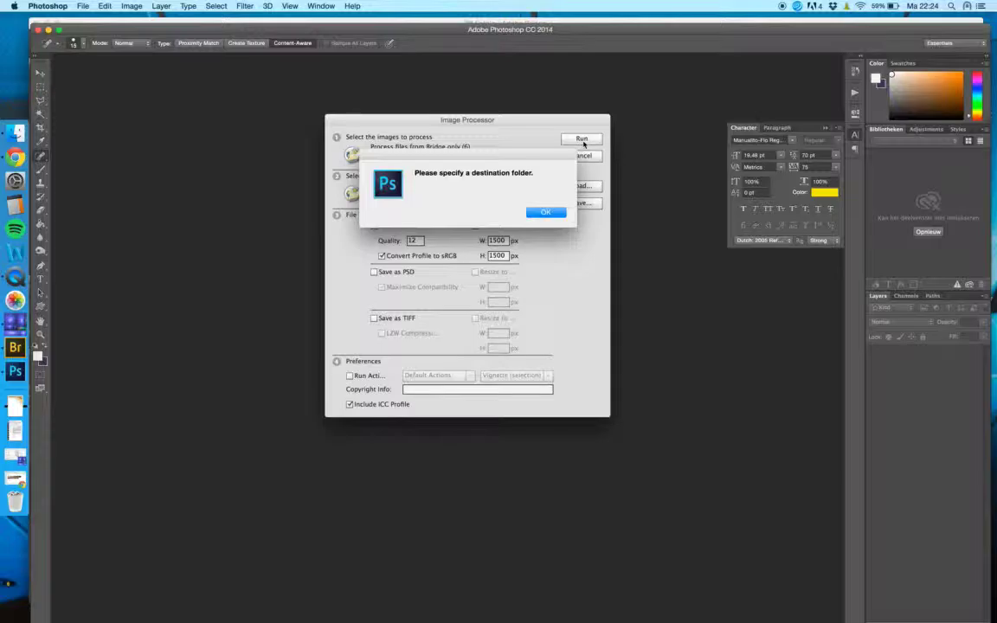
# Create a new folder named JPG inside Foto's as the Image Processor's destination and run the export
pyautogui.click(550, 213)
pyautogui.click(406, 200)
pyautogui.click(398, 153)
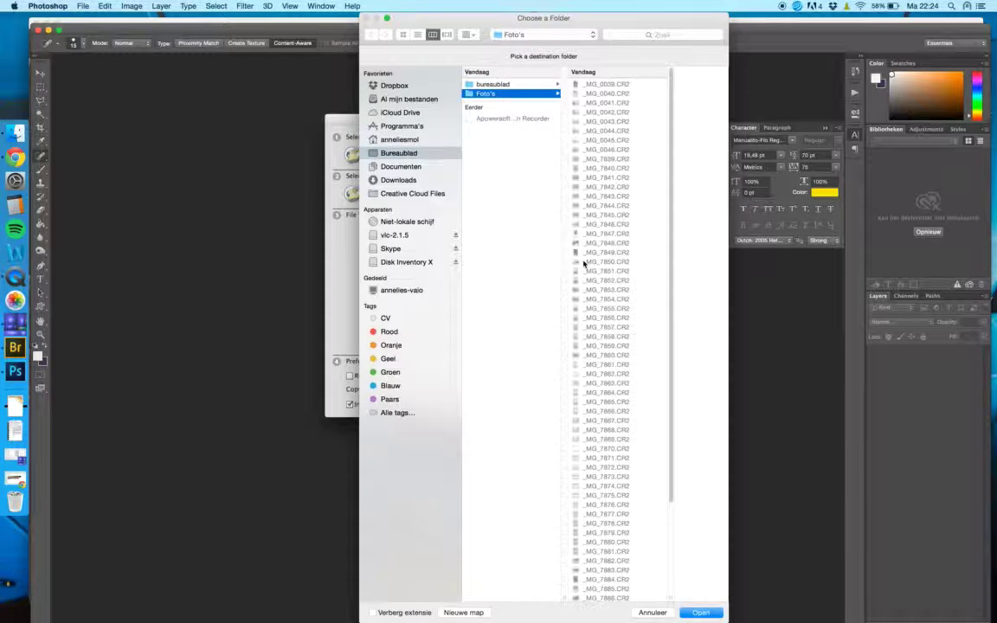
pyautogui.click(471, 609)
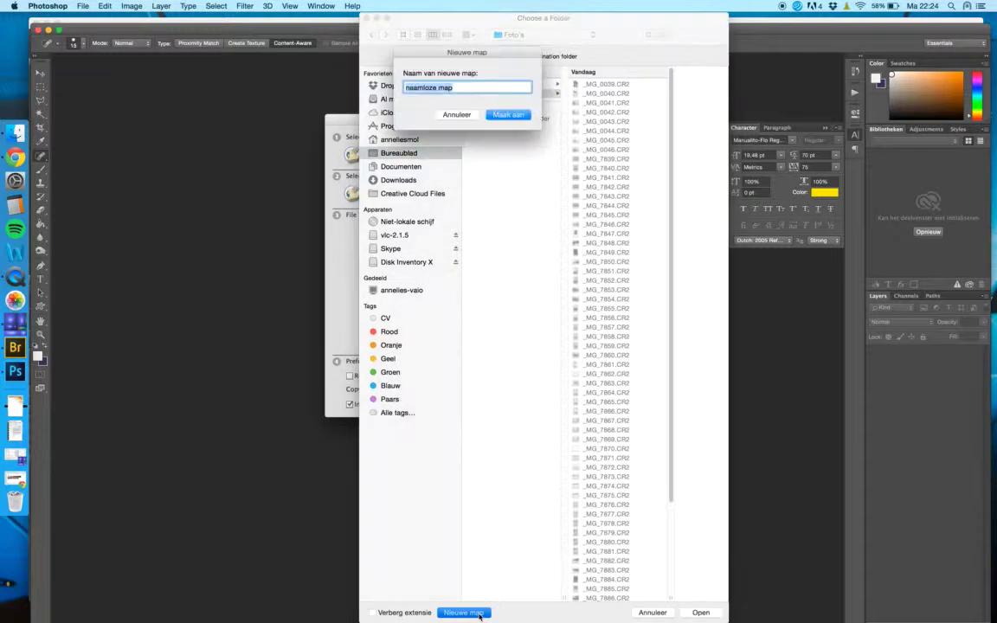
pyautogui.write('JPG')
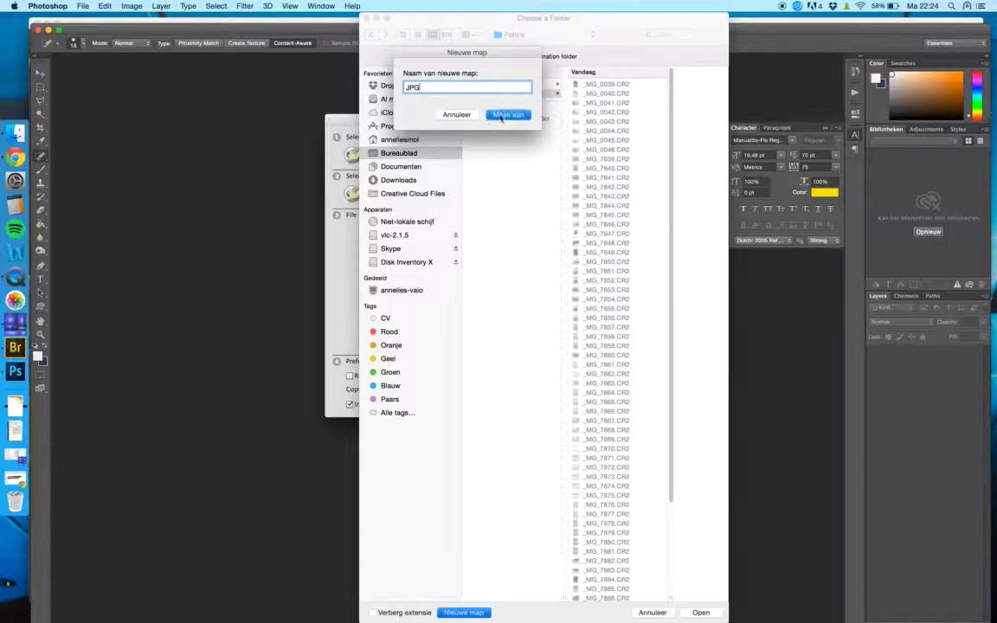
pyautogui.click(508, 115)
pyautogui.click(701, 613)
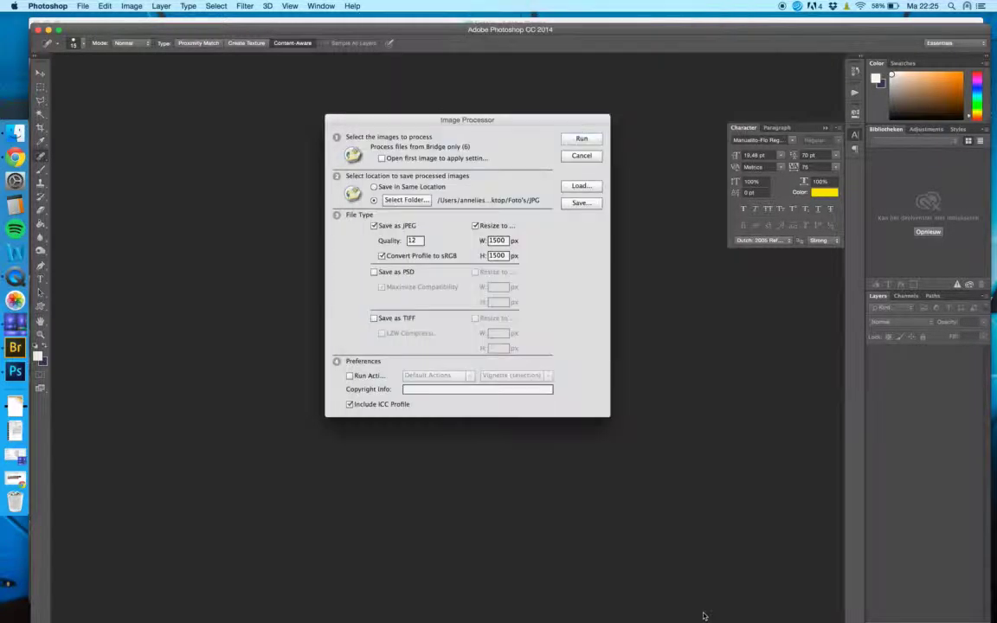
pyautogui.click(578, 138)
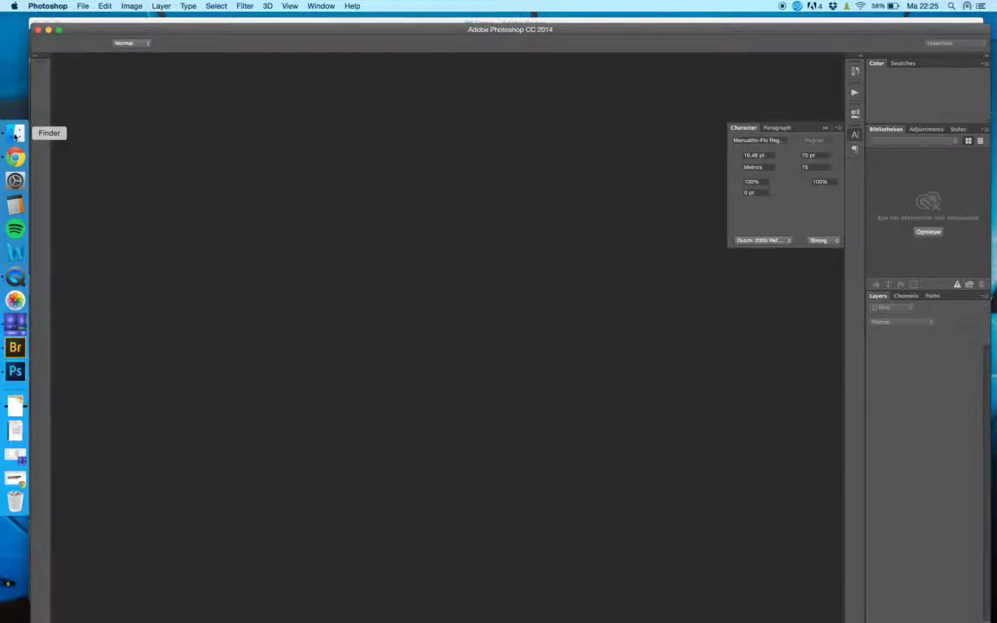
# Switch to Finder and preview the exported _MG_0039.jpg in the JPEG subfolder of Foto's/JPG
pyautogui.click(15, 134)
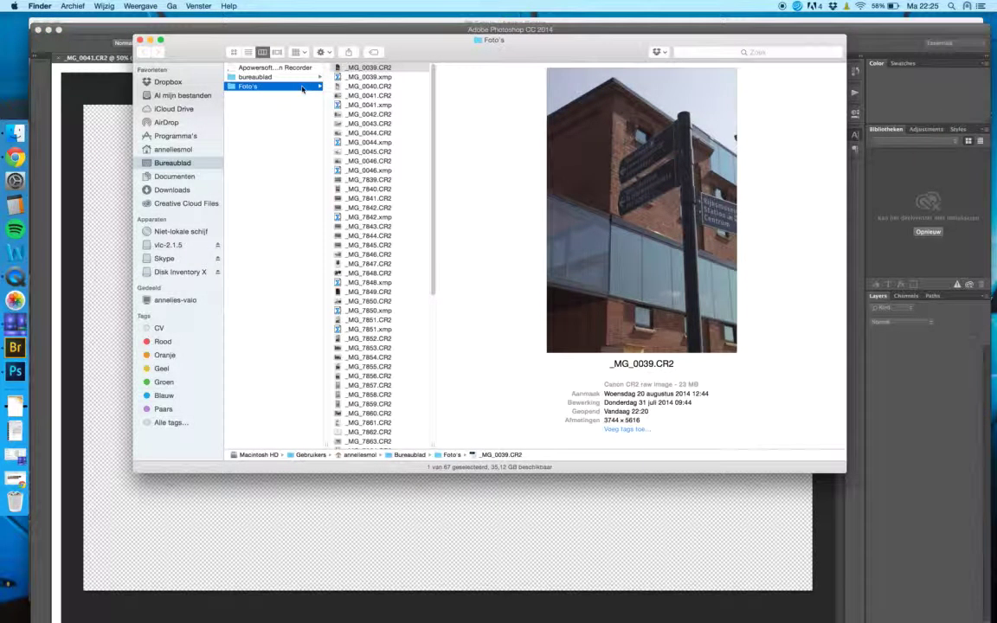
pyautogui.click(303, 86)
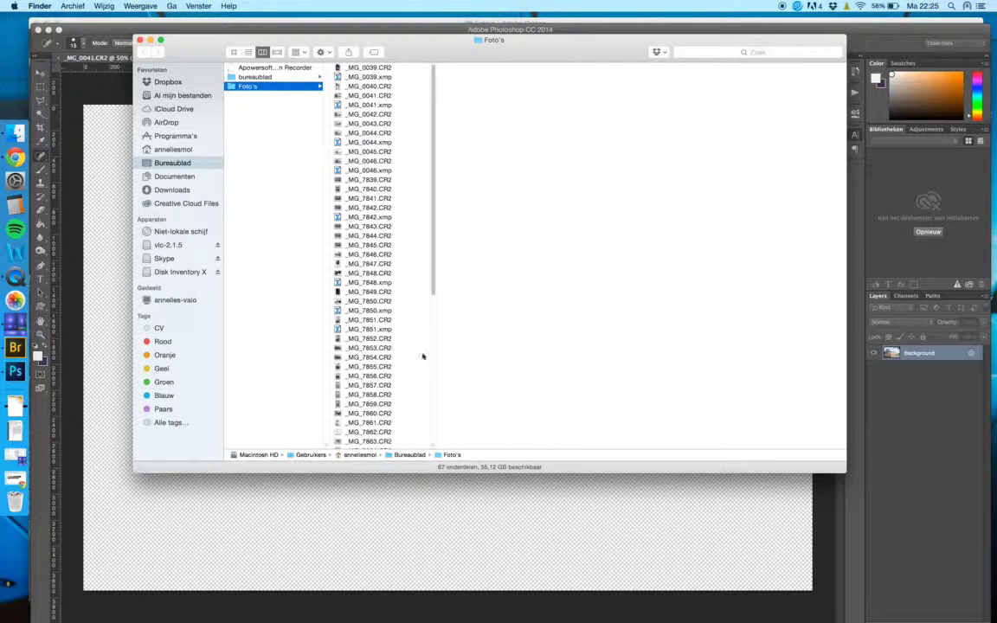
pyautogui.scroll(-5, 407, 333)
pyautogui.click(352, 445)
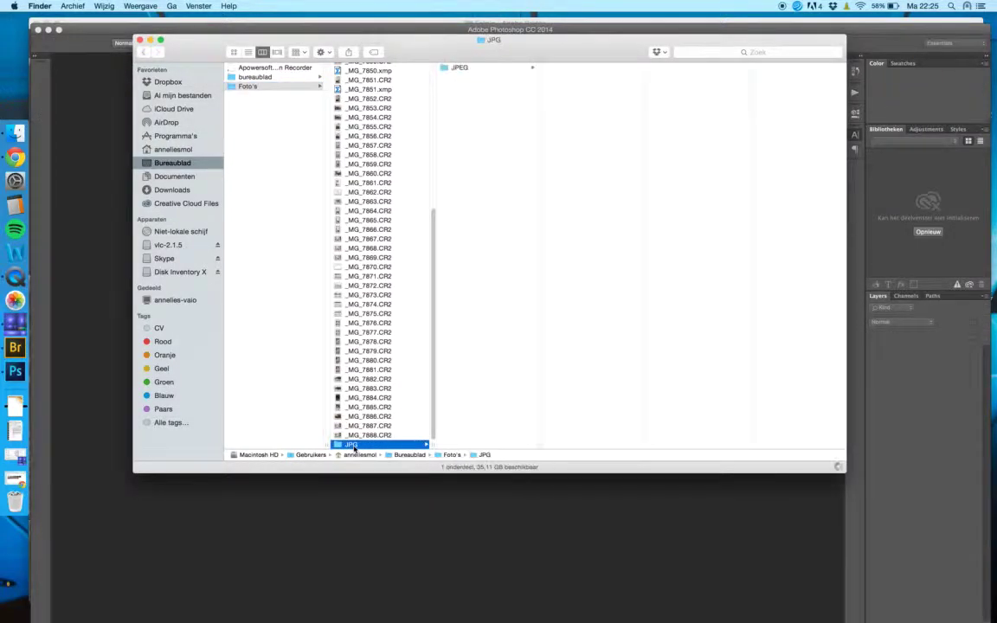
pyautogui.click(518, 69)
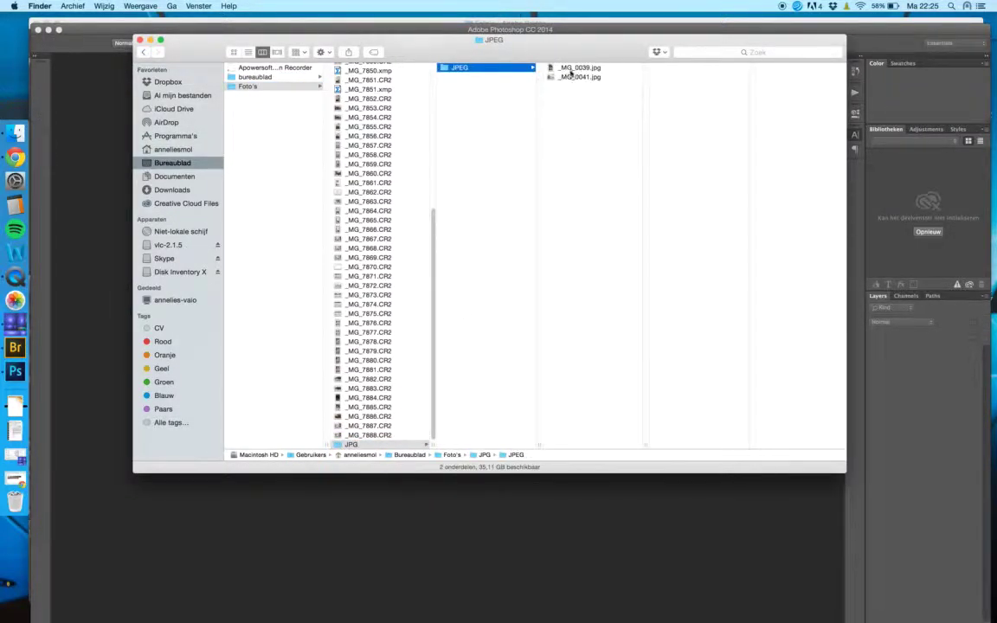
pyautogui.click(578, 68)
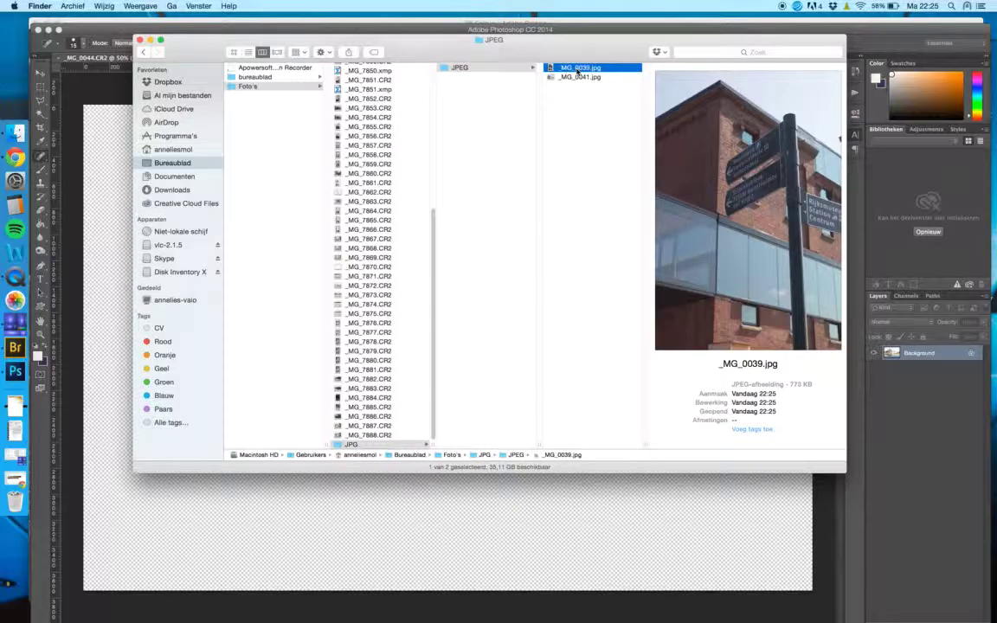